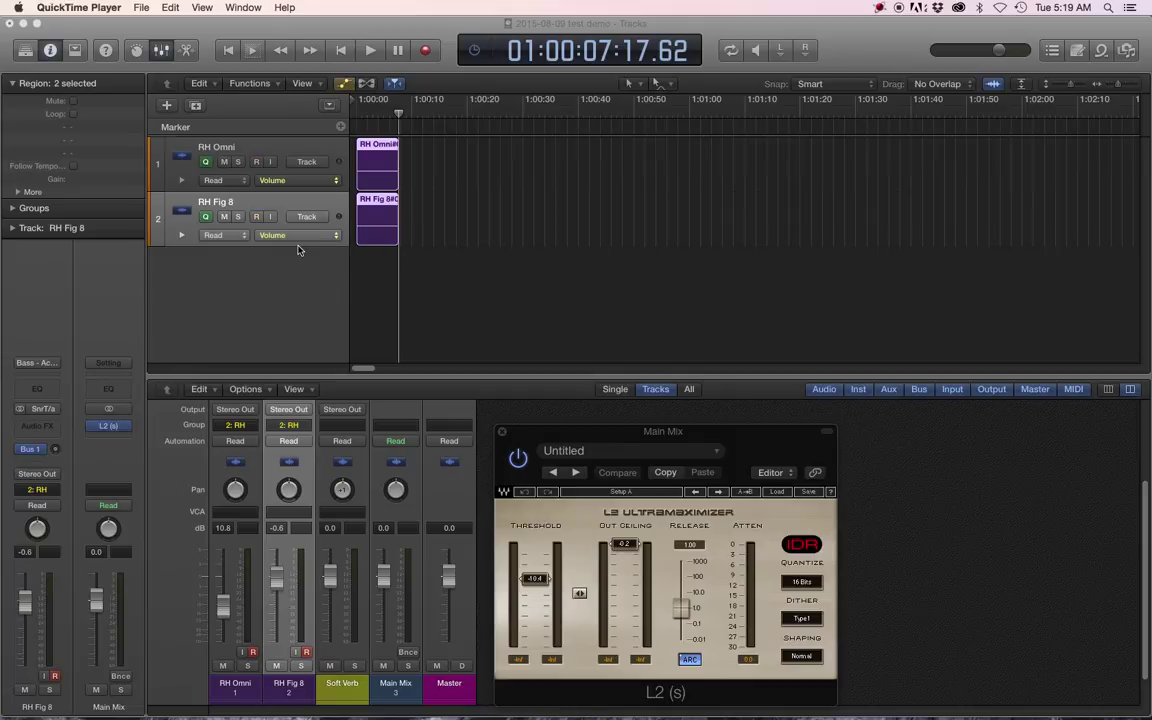
# Increase the height of the RH Omni and RH Fig 8 track lanes
pyautogui.press('super+Down')
pyautogui.press('super+Down')
pyautogui.press('super+Down')
pyautogui.press('super+Down')
pyautogui.press('super+Down')
pyautogui.press('super+Down')
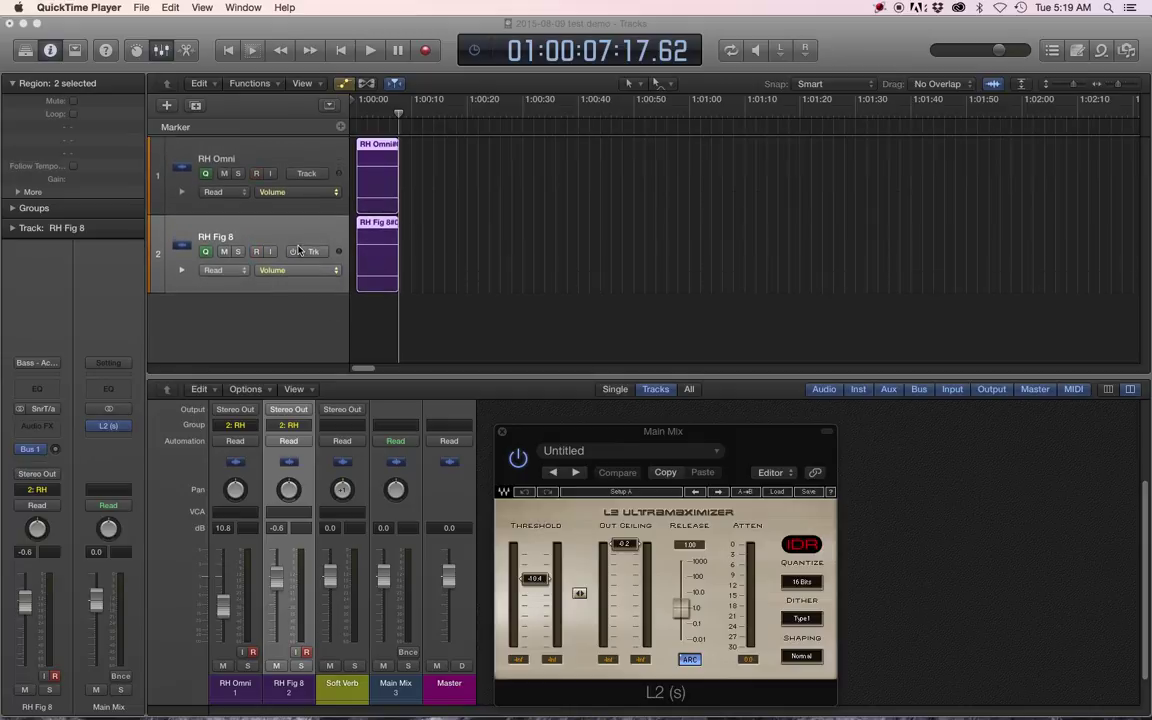
pyautogui.press('super+Down')
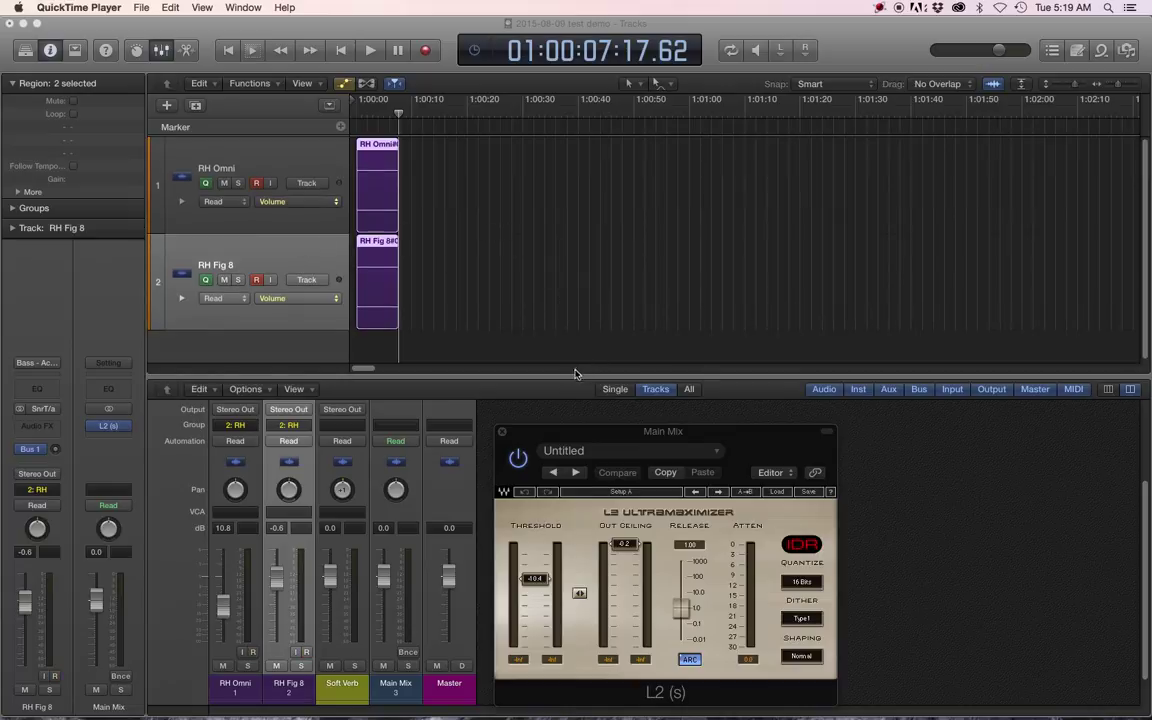
# Hide the header controls of the Main Mix L2 plug-in window and enlarge the Tracks area above the mixer
pyautogui.moveTo(559, 435); pyautogui.dragTo(1151, 371)
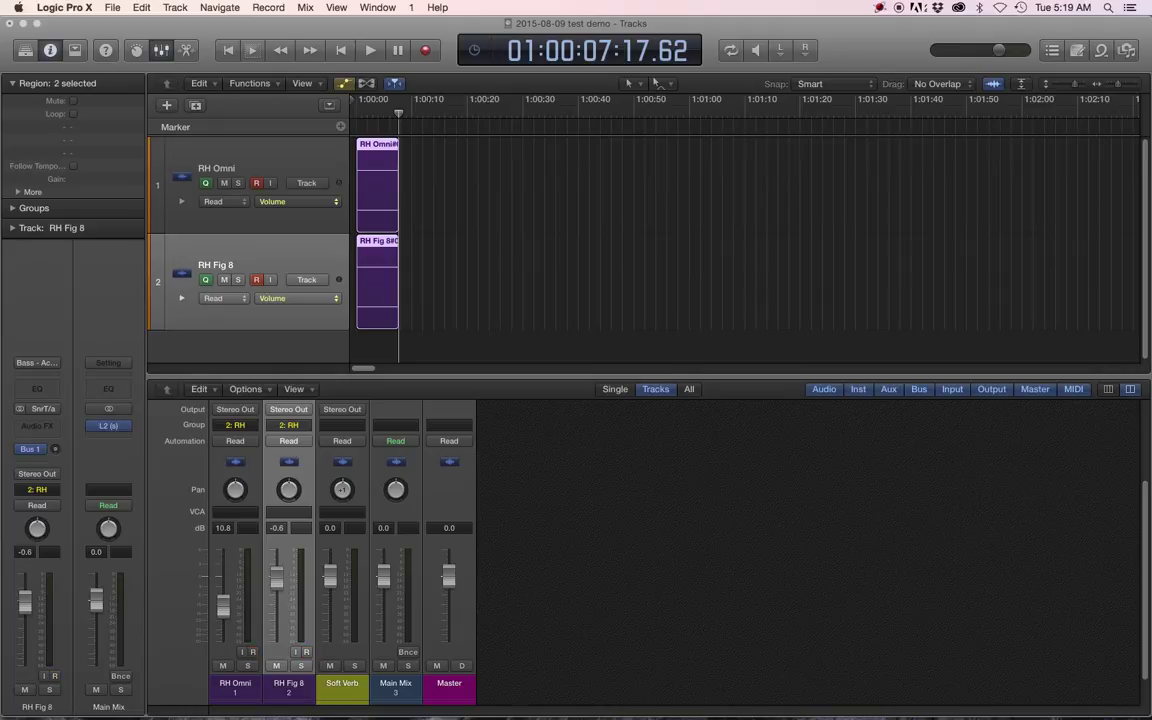
pyautogui.moveTo(1151, 365); pyautogui.dragTo(807, 471)
pyautogui.click(868, 430)
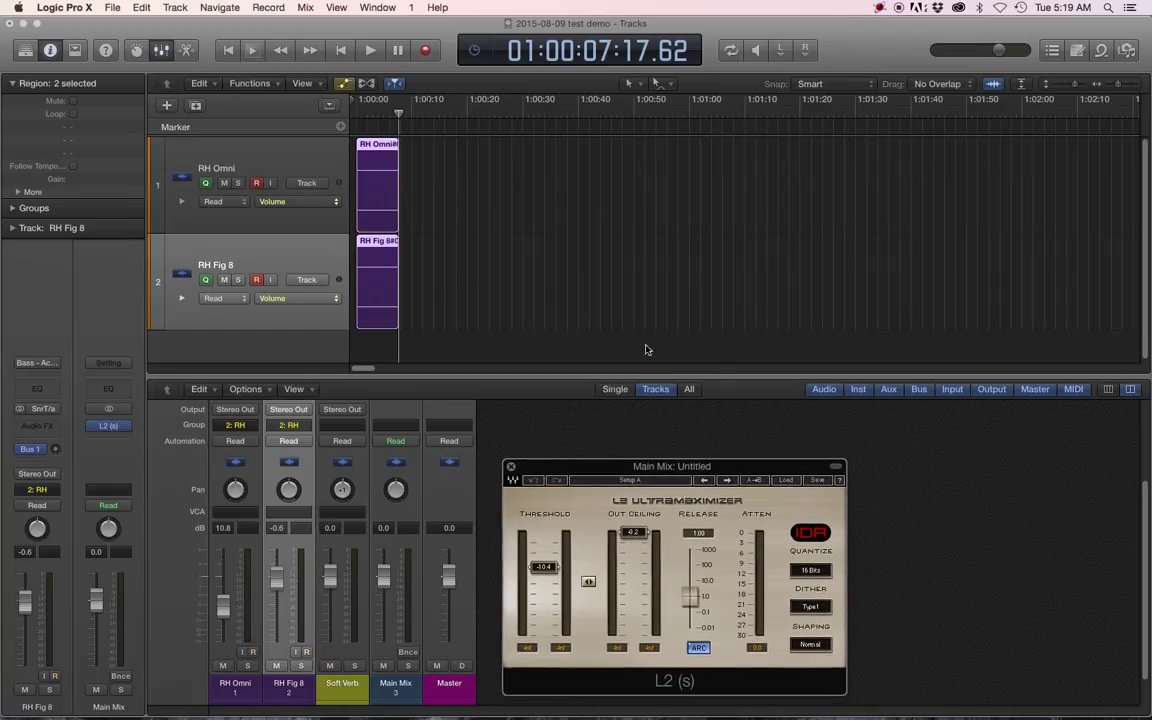
pyautogui.moveTo(587, 389); pyautogui.dragTo(587, 445)
# Examine the recorded RH Omni and RH Fig 8 regions at several timeline magnifications, placing the playhead at 01:00:05:06
pyautogui.scroll(2, 480, 236)
pyautogui.scroll(3, 480, 236)
pyautogui.scroll(3, 466, 254)
pyautogui.scroll(5, 466, 254)
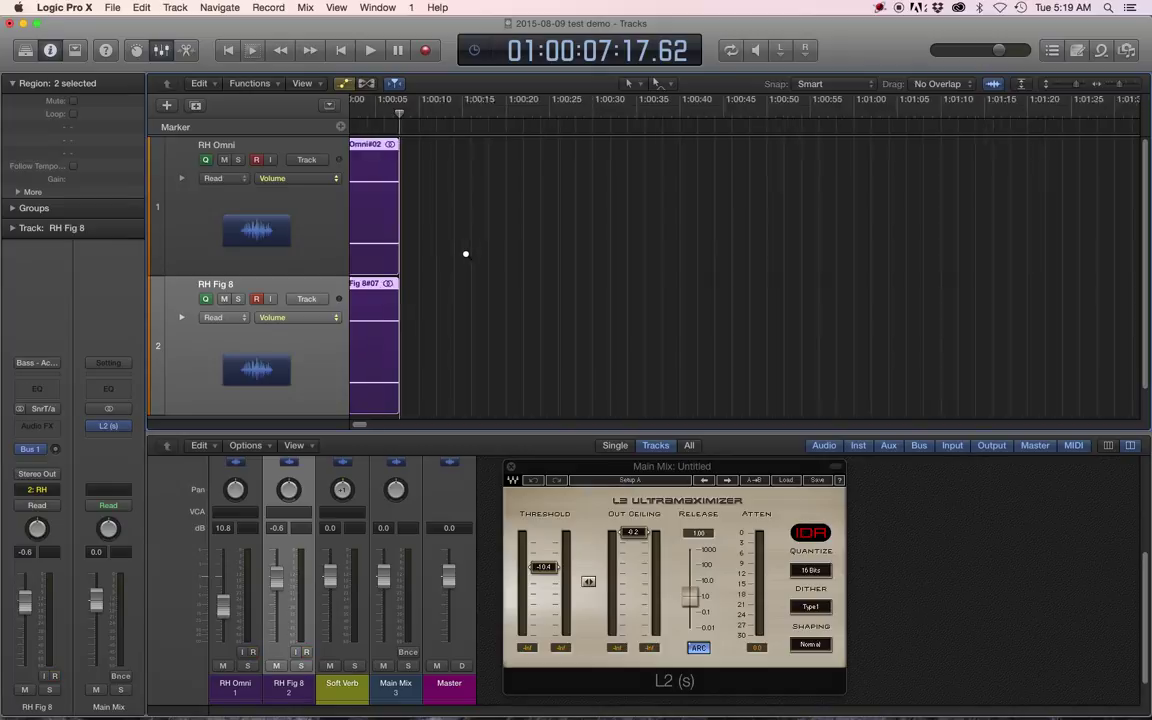
pyautogui.hscroll(-5, 466, 256)
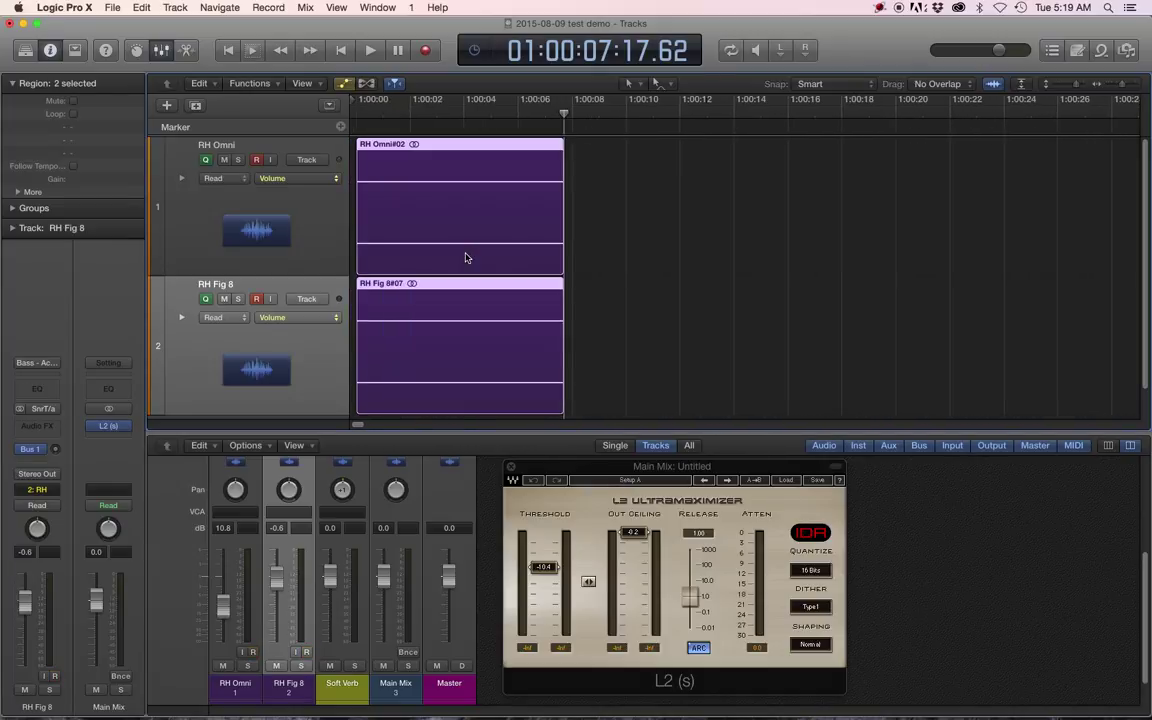
pyautogui.scroll(8, 466, 258)
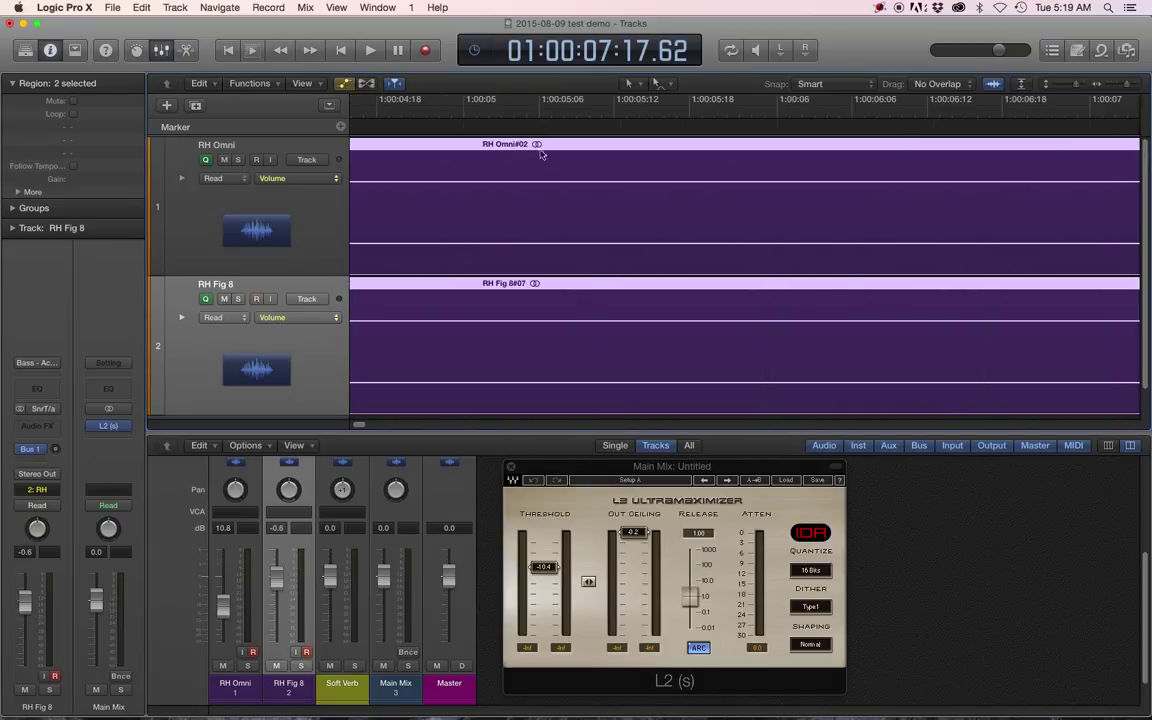
pyautogui.click(543, 113)
pyautogui.scroll(-6, 604, 177)
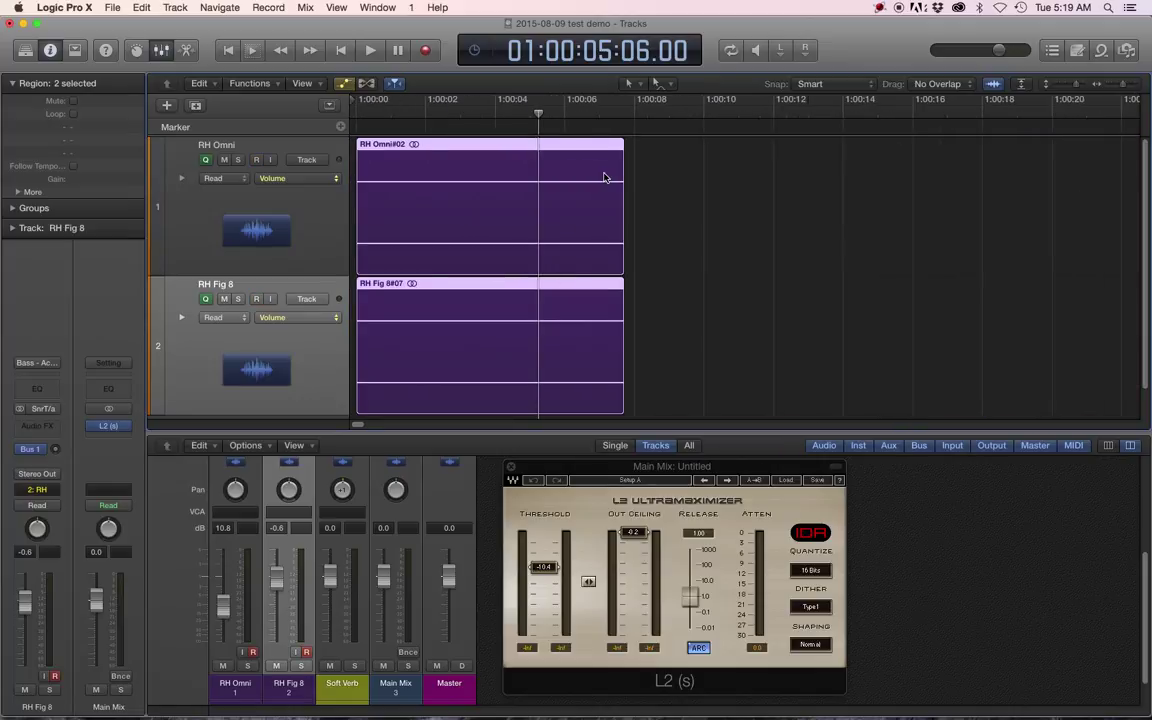
pyautogui.scroll(2, 604, 177)
pyautogui.scroll(-7, 604, 175)
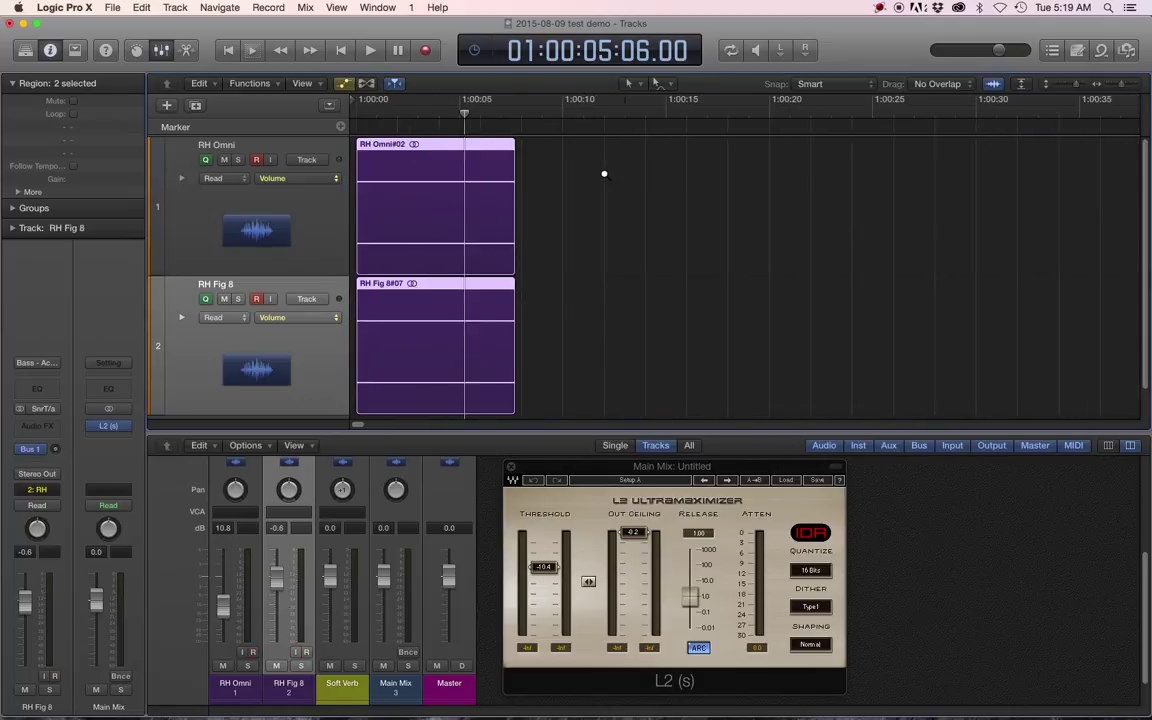
pyautogui.scroll(1, 578, 190)
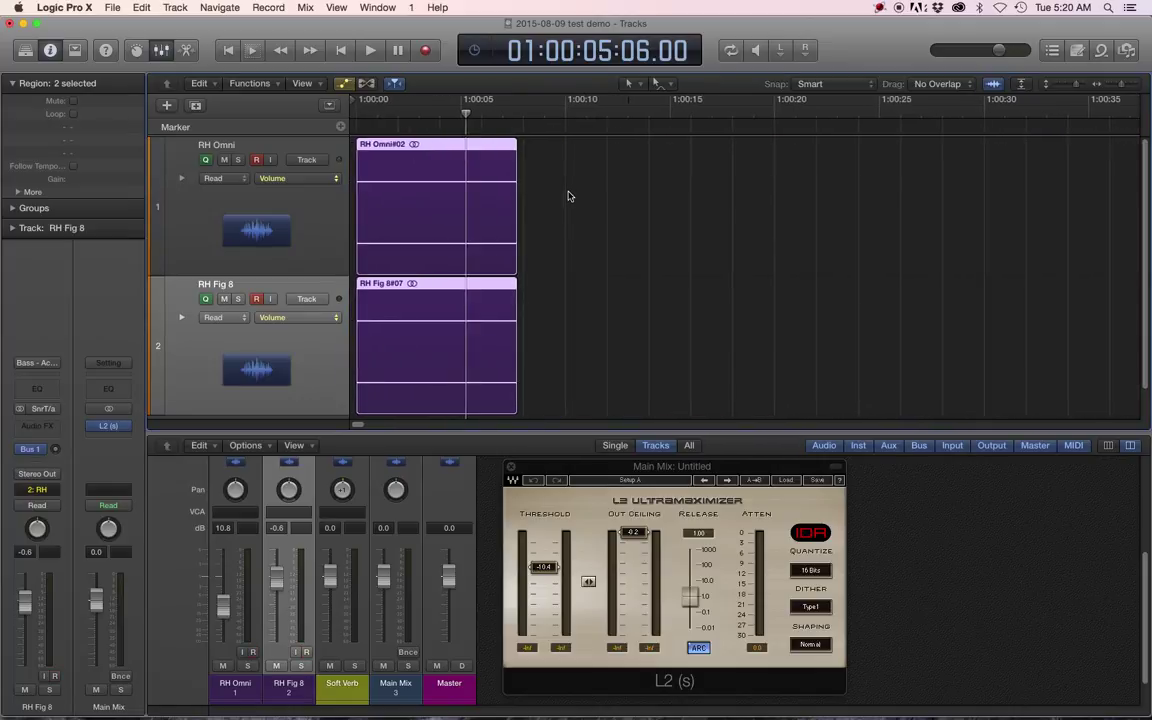
pyautogui.moveTo(595, 470); pyautogui.dragTo(575, 477)
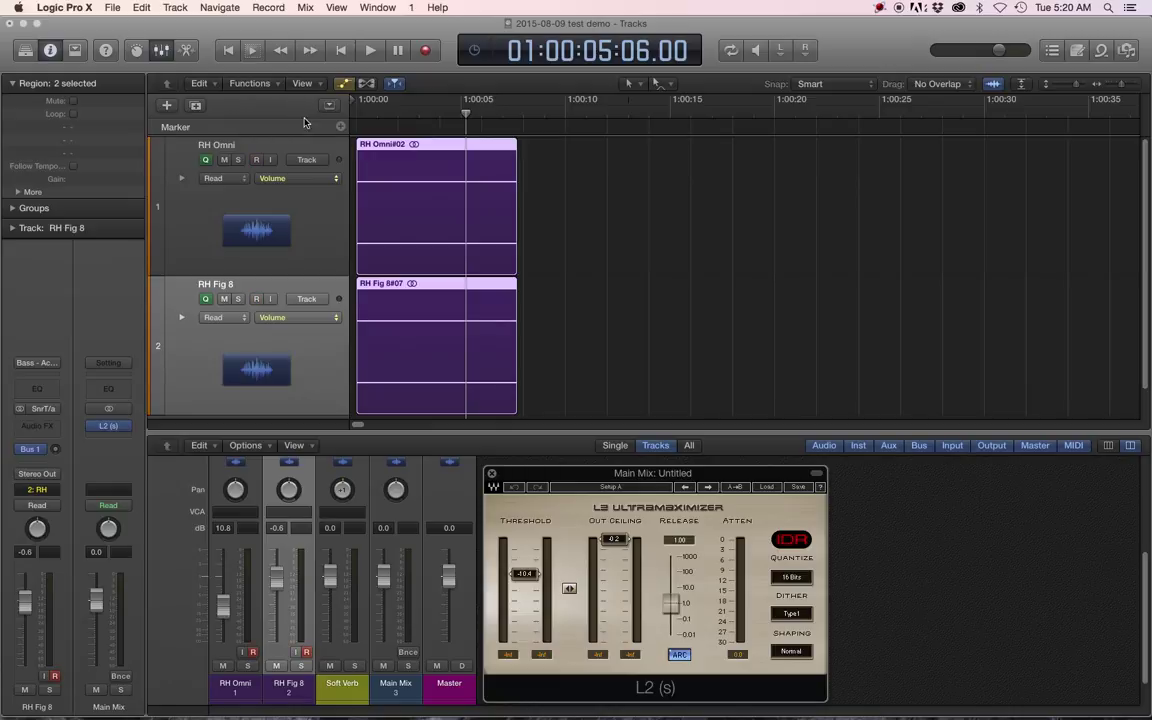
# Create a marker at 01:00:04:14 and name it "Test 1"
pyautogui.click(380, 113)
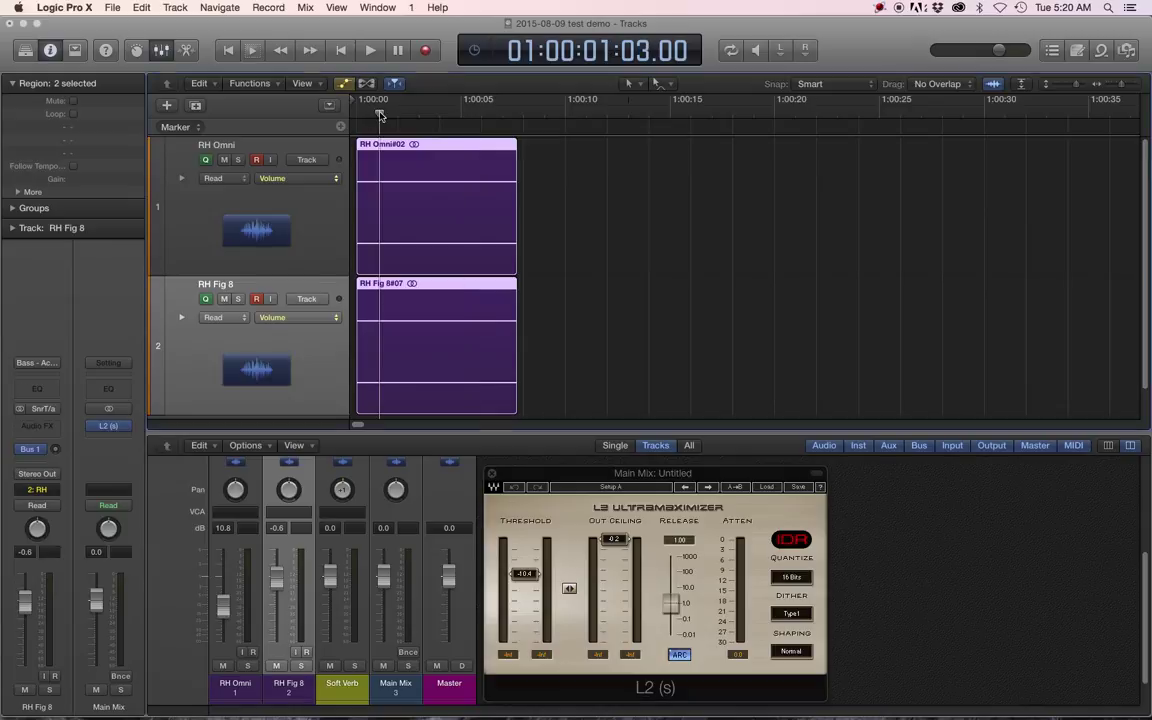
pyautogui.click(451, 114)
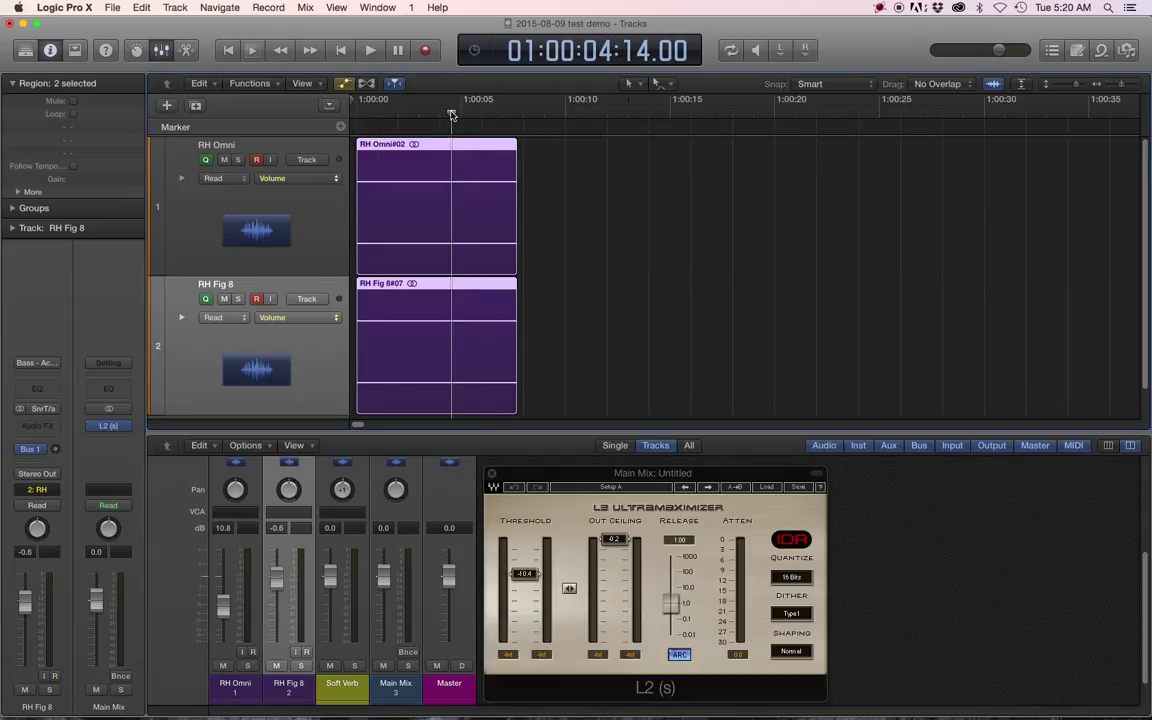
pyautogui.click(340, 128)
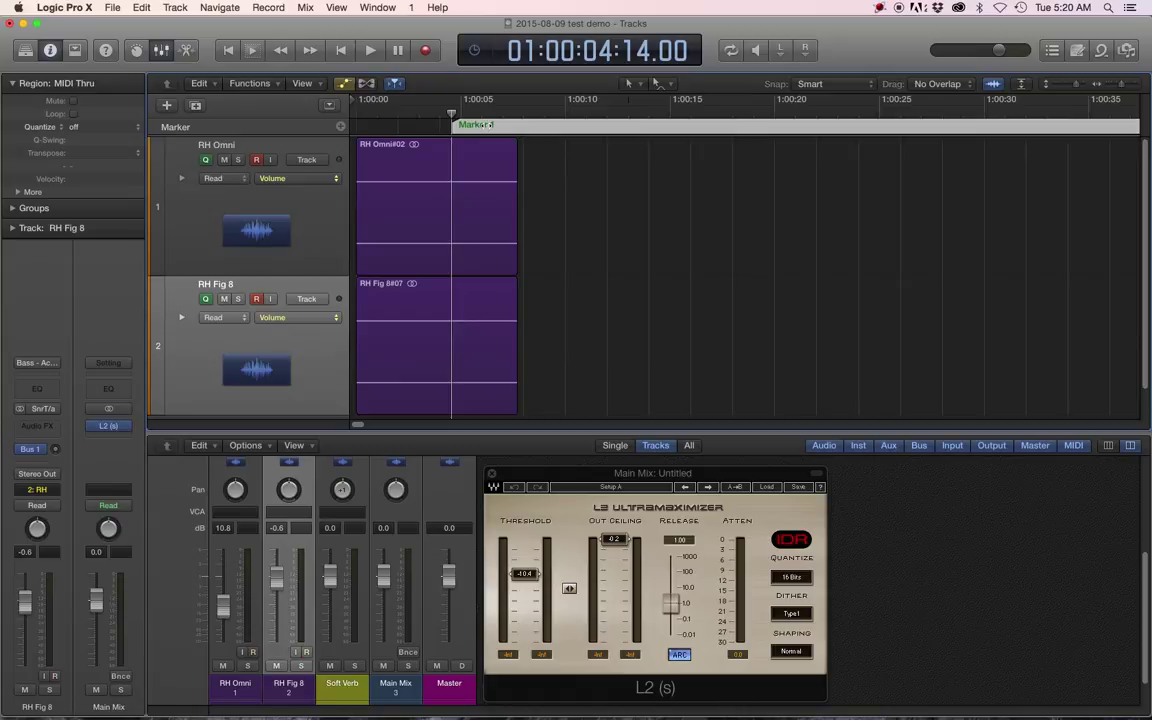
pyautogui.doubleClick(484, 125)
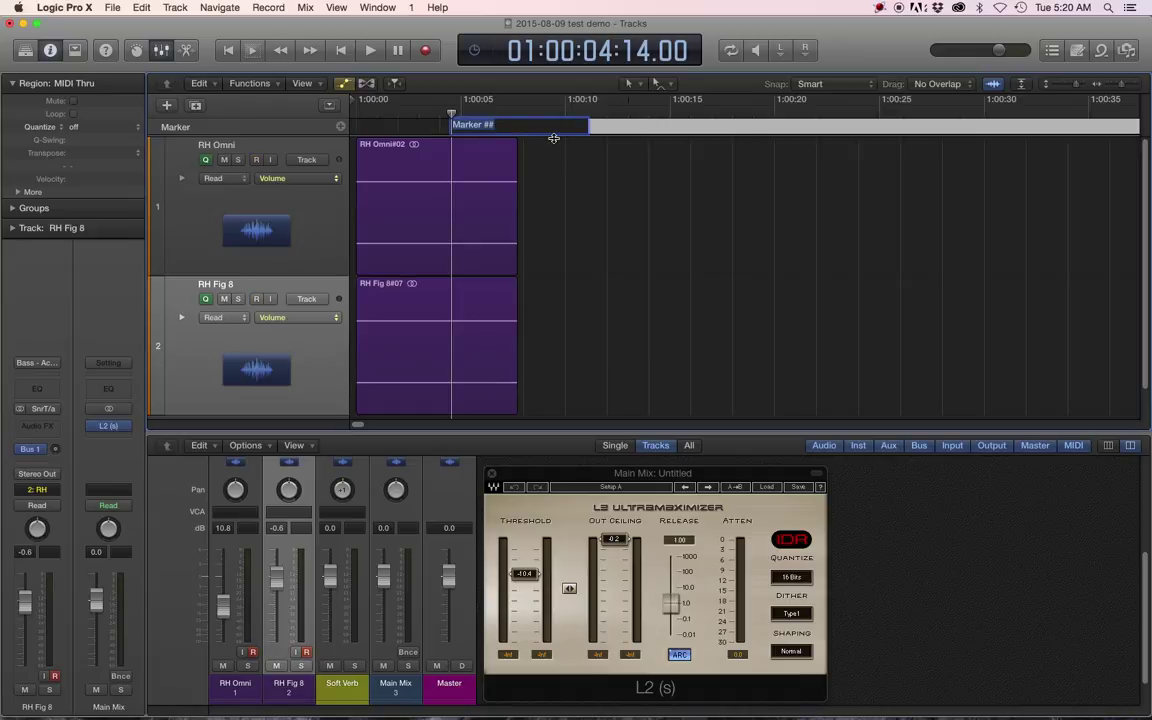
pyautogui.write('Test 1')
pyautogui.click(618, 179)
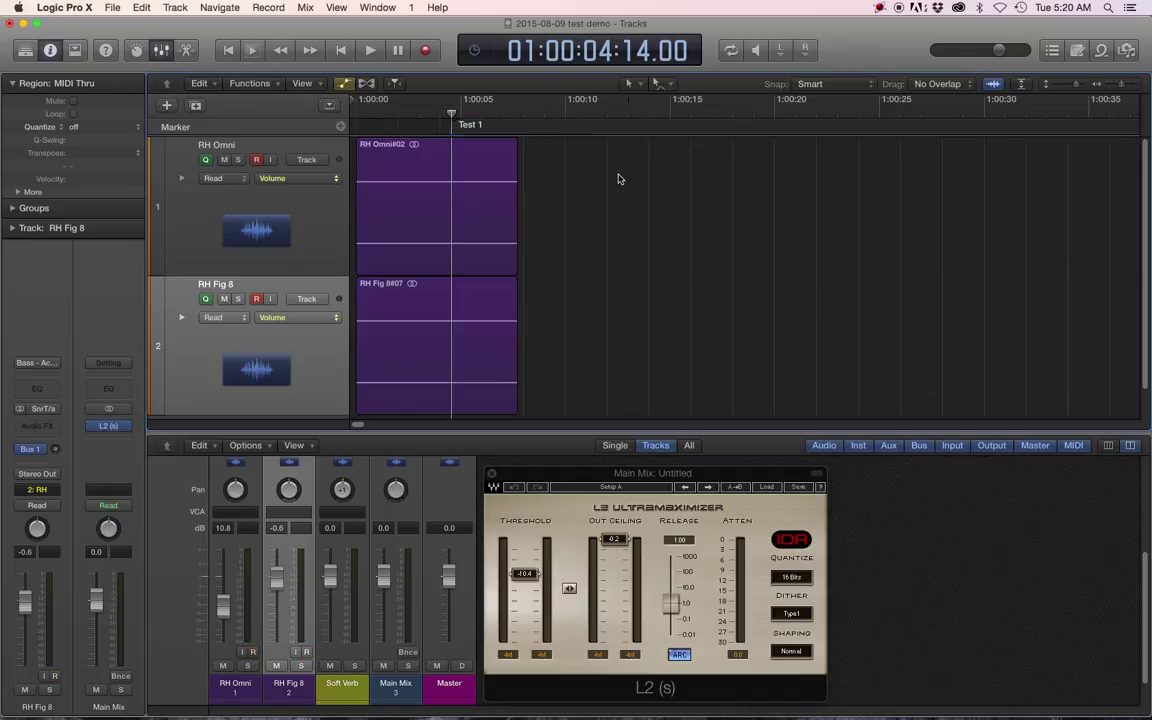
# Start recording both RH tracks from 01:00:10:07 and create a second marker during the recording
pyautogui.click(572, 118)
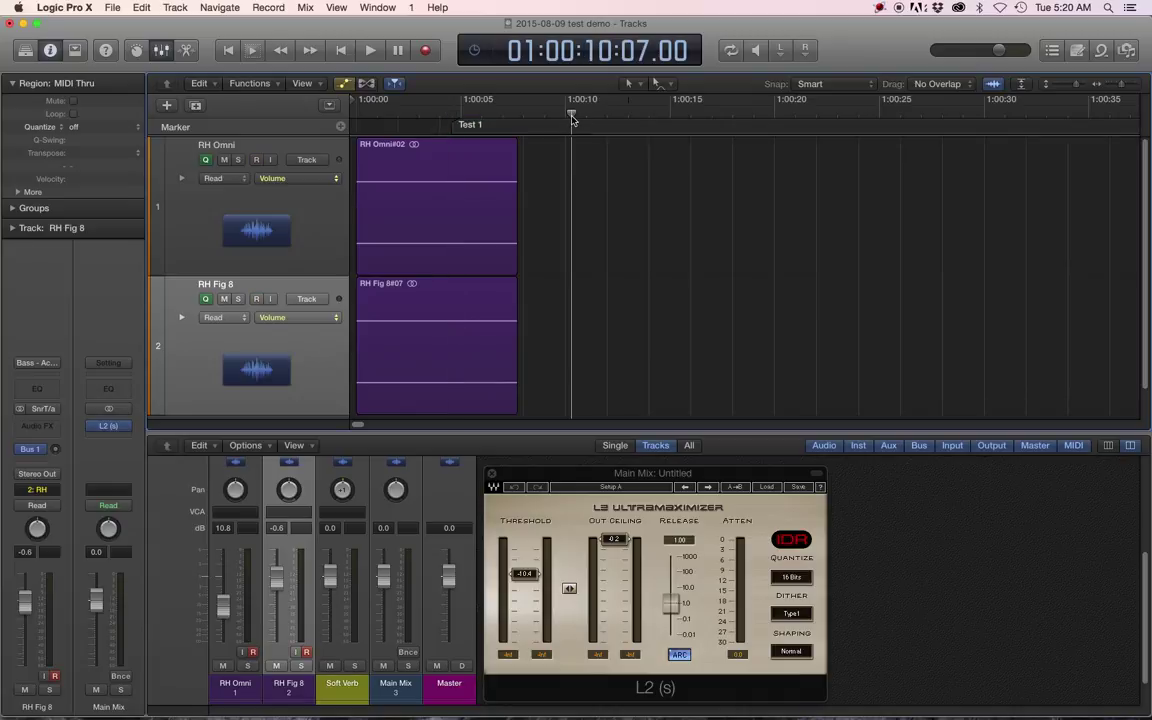
pyautogui.click(426, 50)
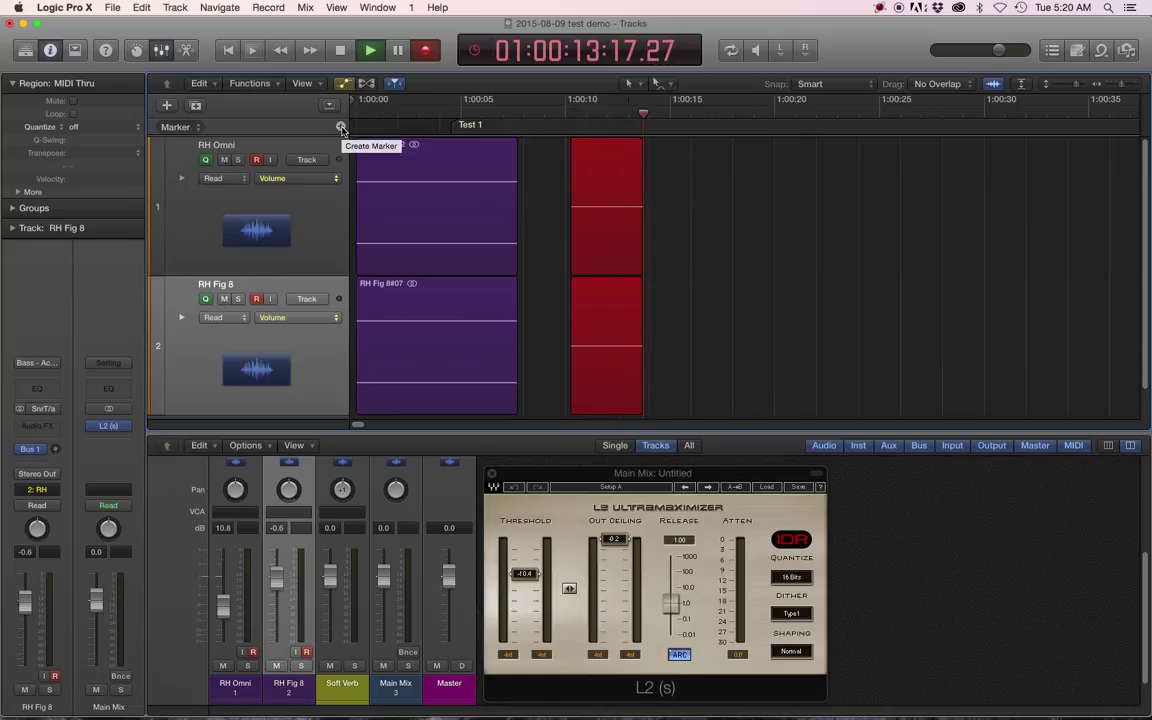
pyautogui.click(341, 128)
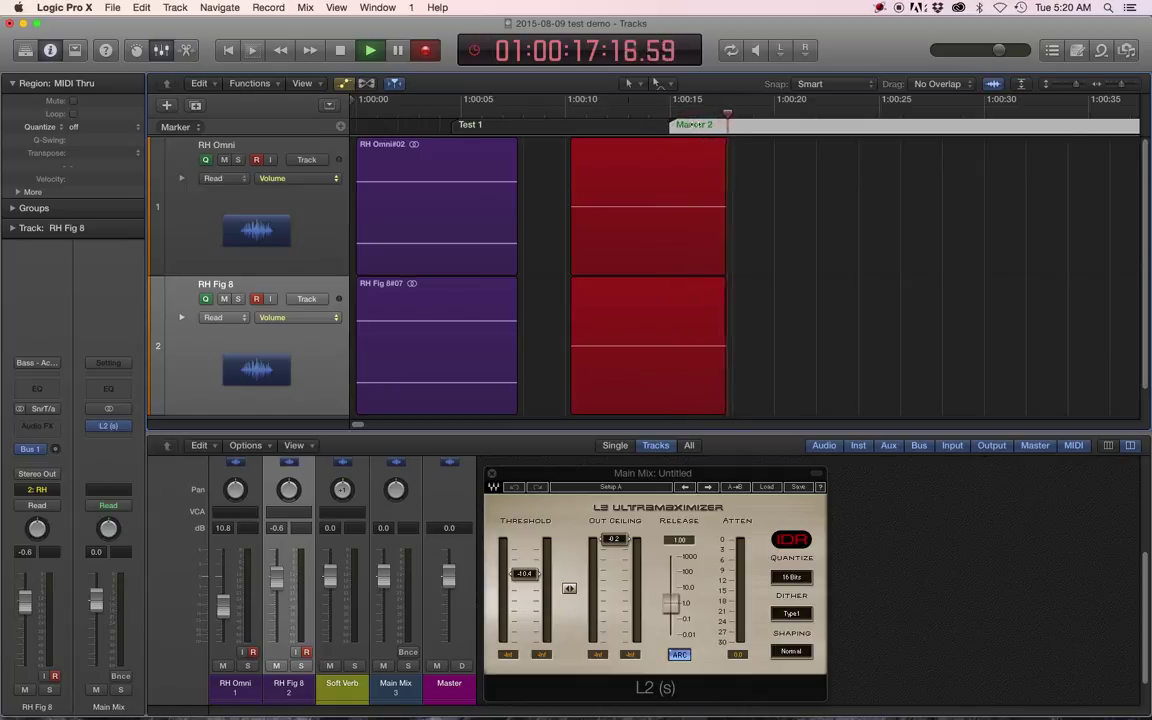
# Rename the second marker as "test 2" in the marker list while recording continues, then close the list
pyautogui.click(1053, 50)
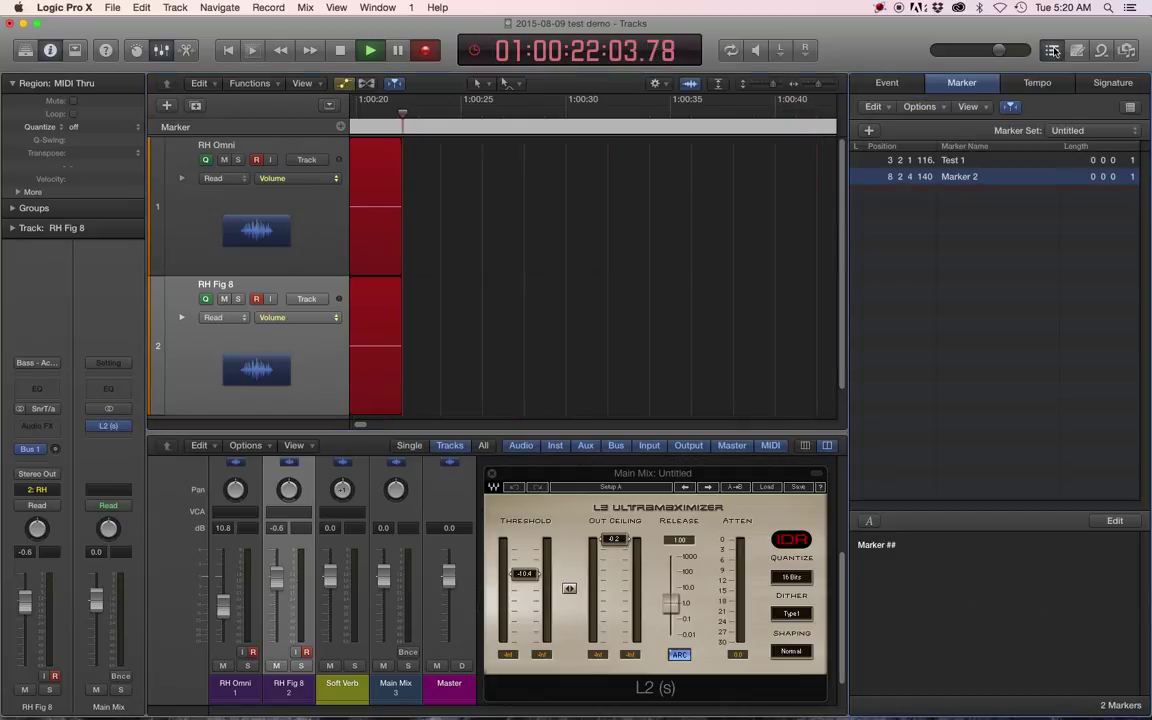
pyautogui.doubleClick(961, 181)
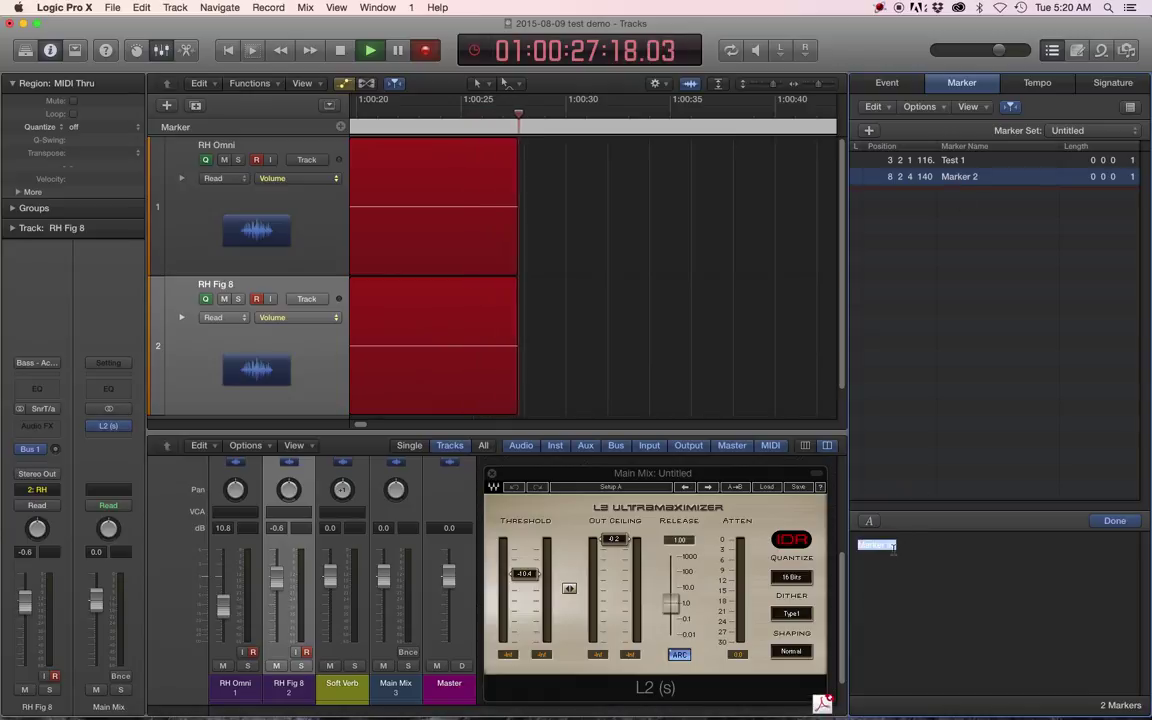
pyautogui.write('test')
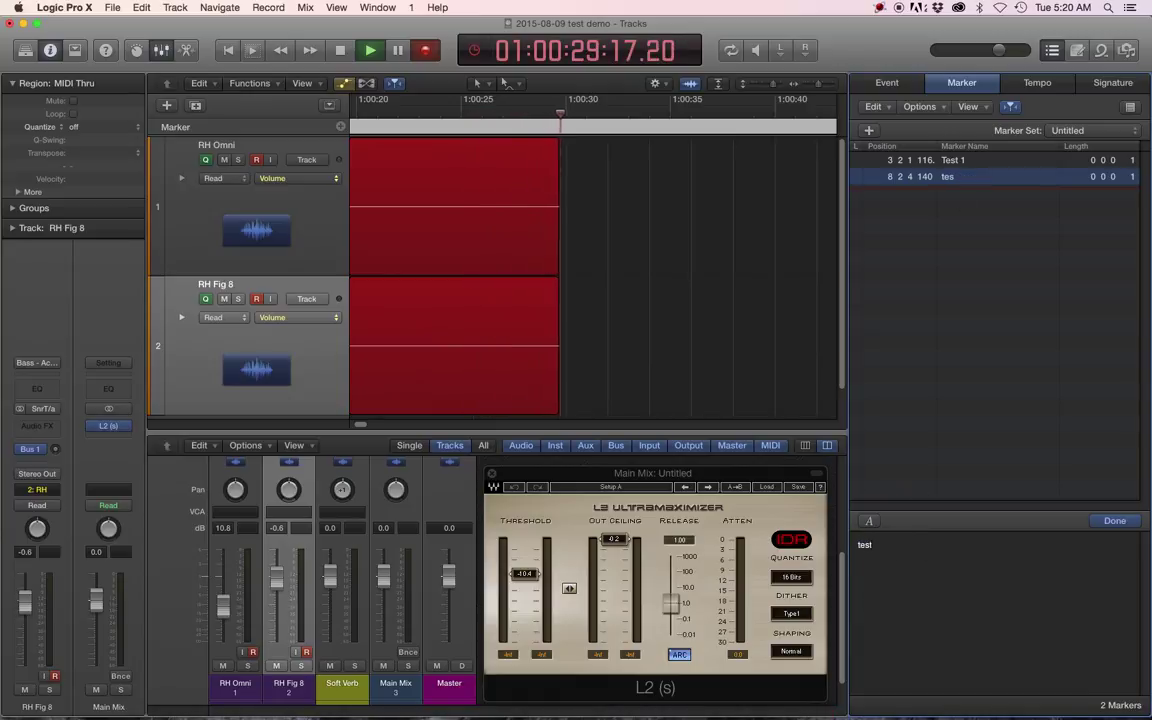
pyautogui.write(' 2')
pyautogui.click(1110, 521)
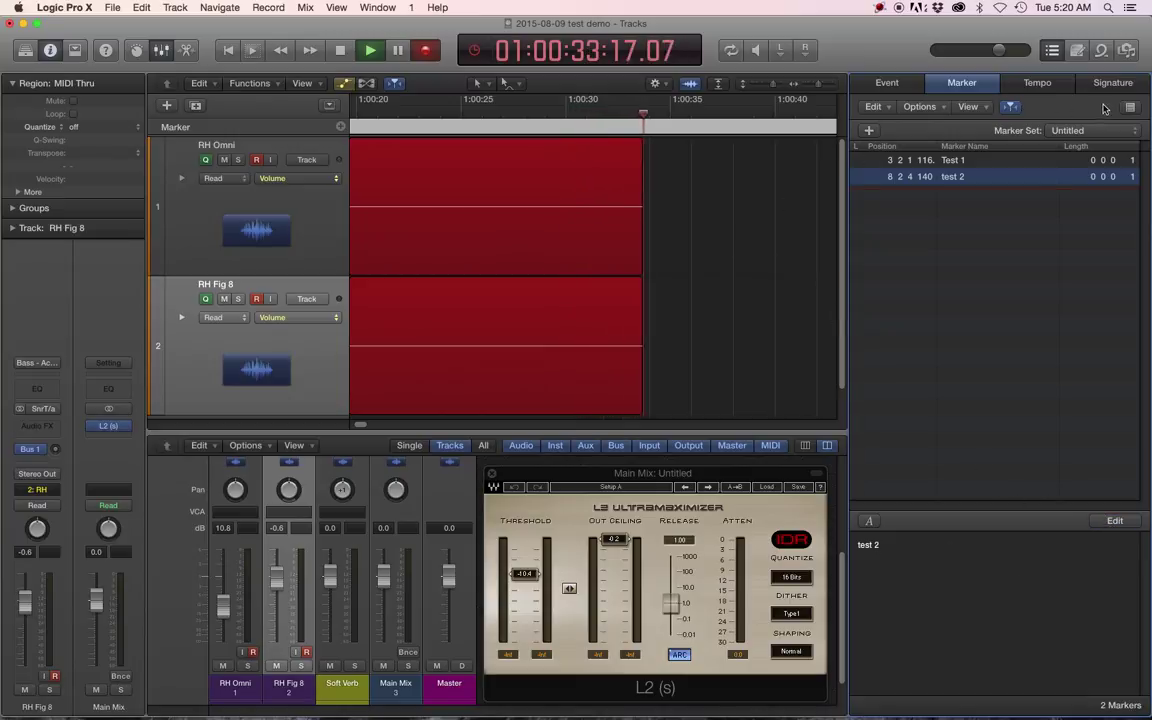
pyautogui.press('d')
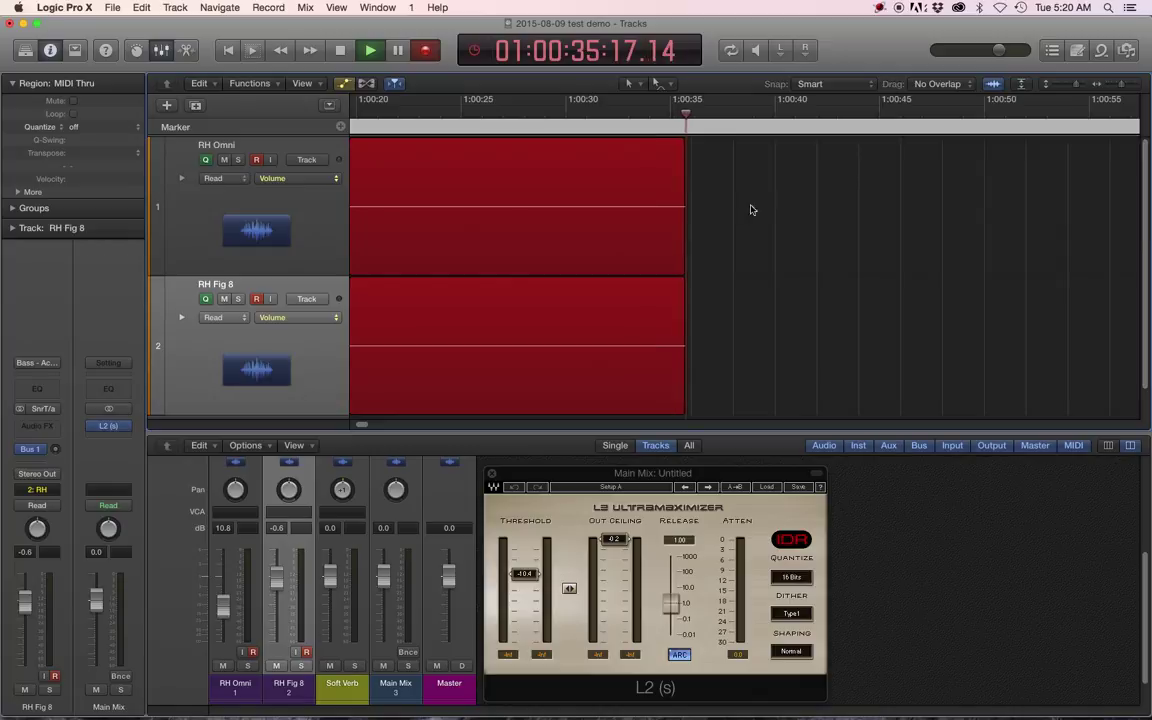
# Stop the recording and check the new audio files in the project's audio browser
pyautogui.scroll(-5, 672, 232)
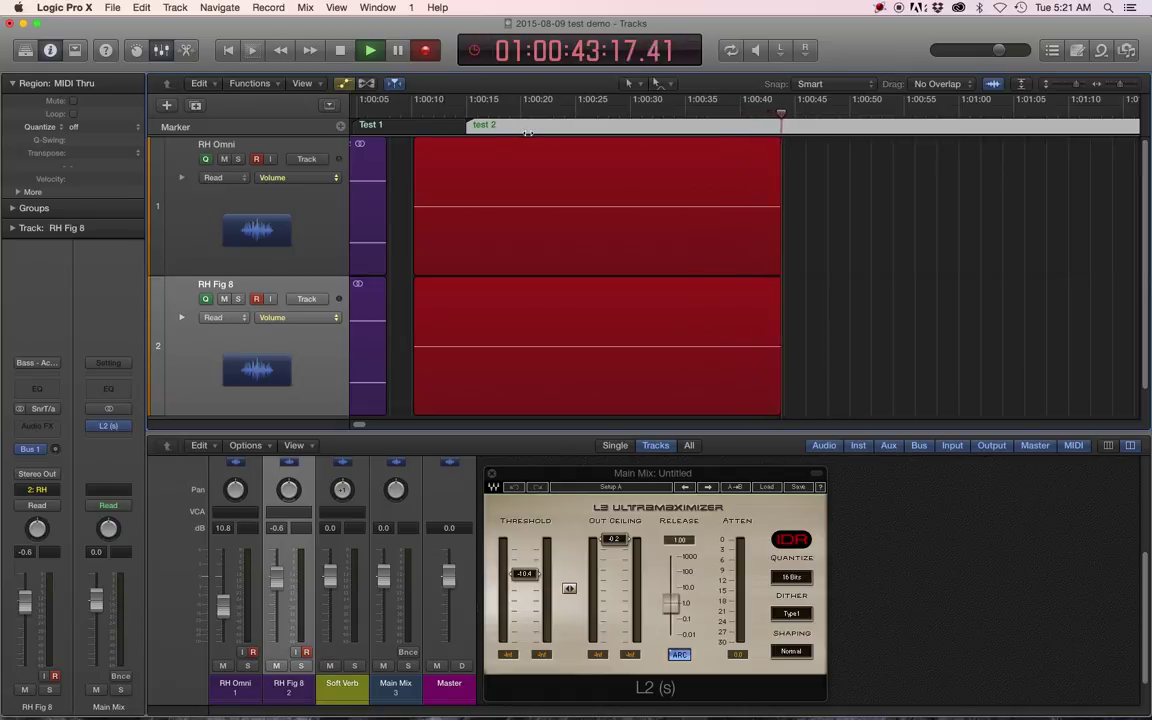
pyautogui.hscroll(-3, 556, 304)
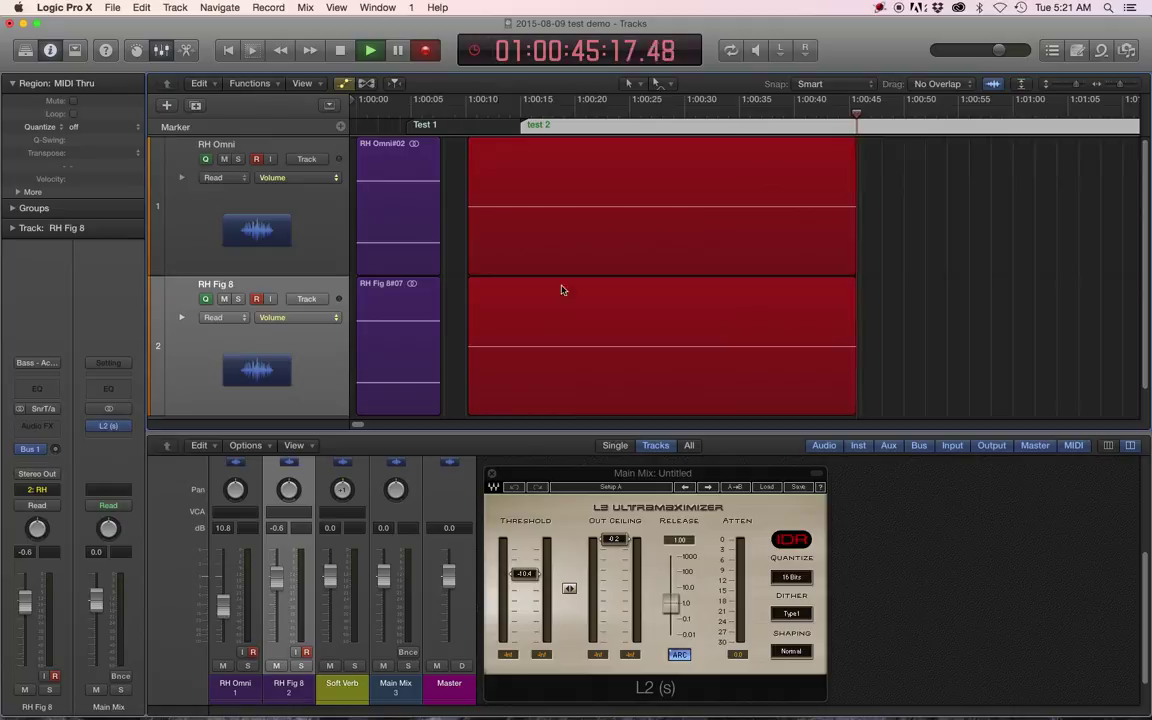
pyautogui.click(1125, 50)
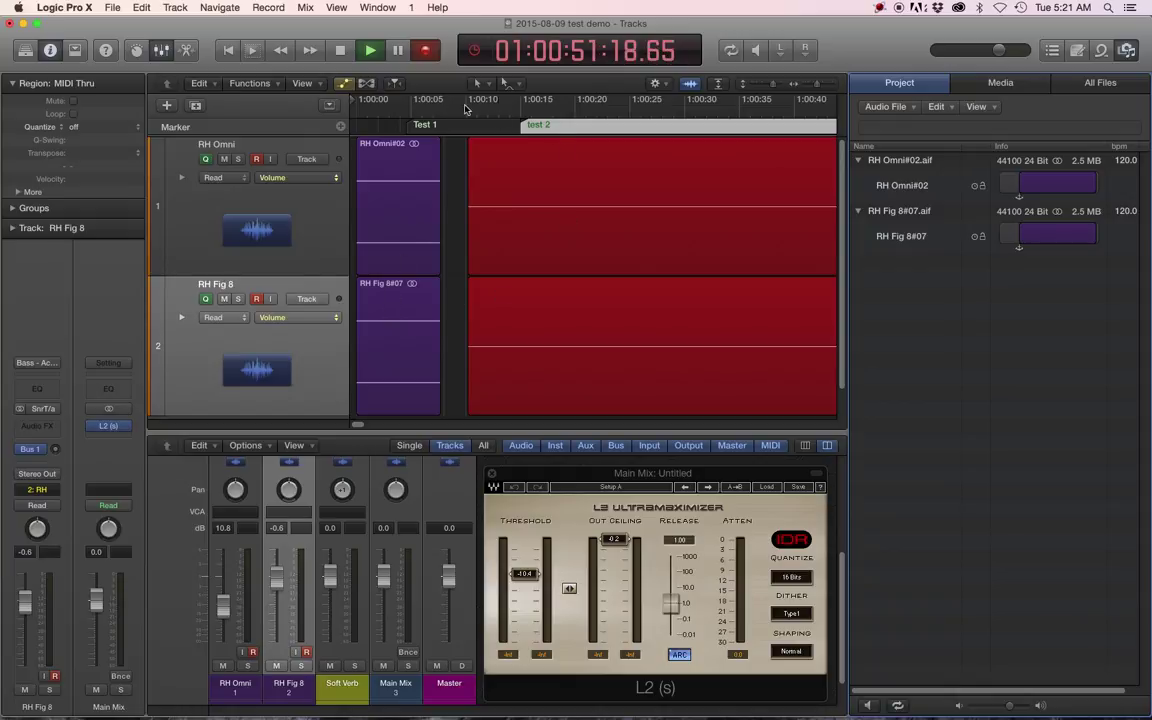
pyautogui.click(342, 50)
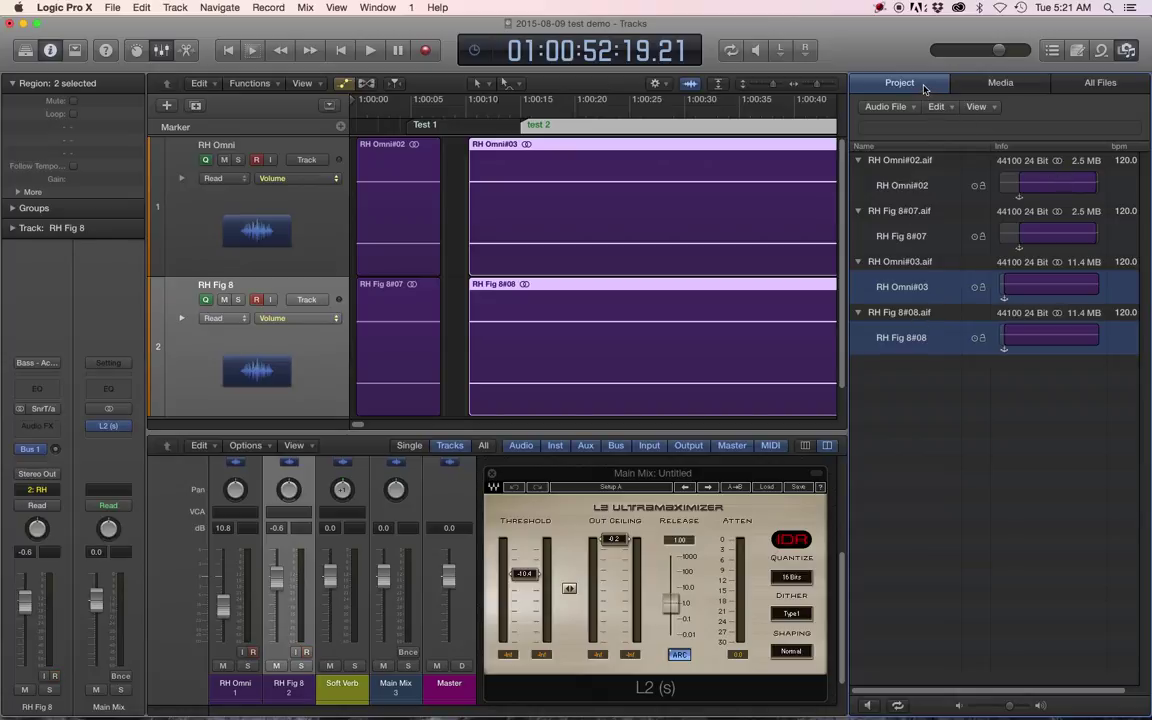
pyautogui.click(1128, 52)
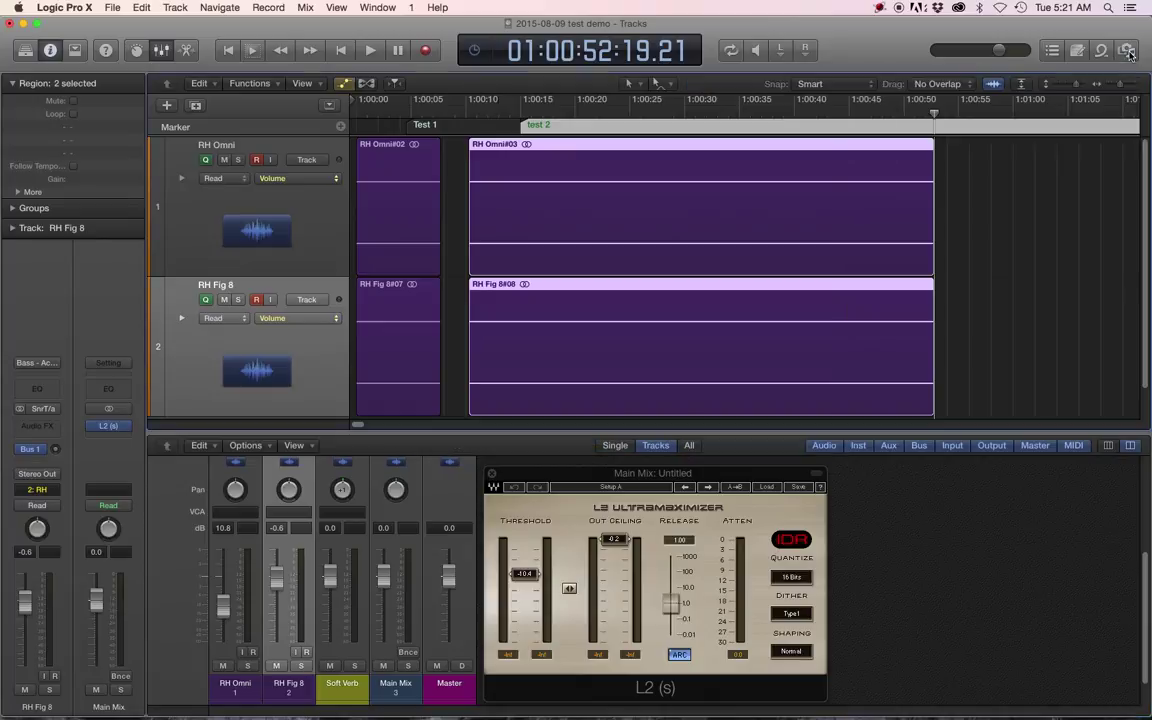
# Undo the second marker's renaming, its creation and the second recording on both RH tracks
pyautogui.click(1011, 277)
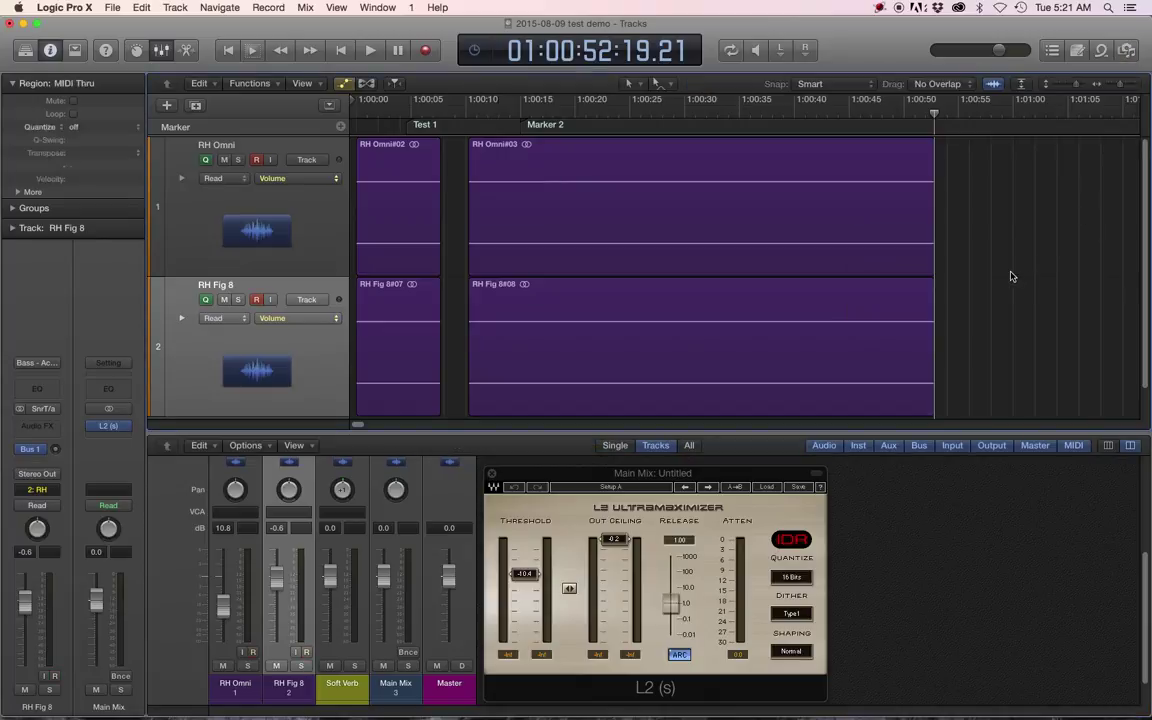
pyautogui.press('super+z')
pyautogui.press('super+z')
pyautogui.press('super+Left')
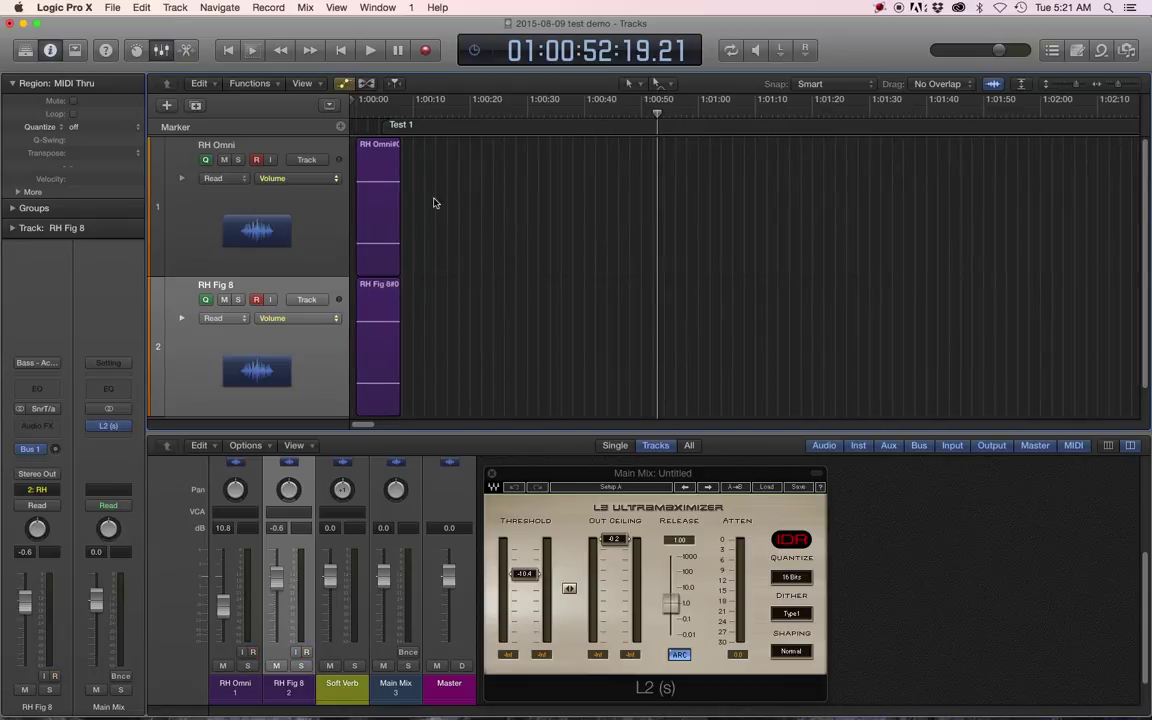
# Place the playhead at 01:00:02:19 and magnify the timeline around the remaining RH regions
pyautogui.click(372, 112)
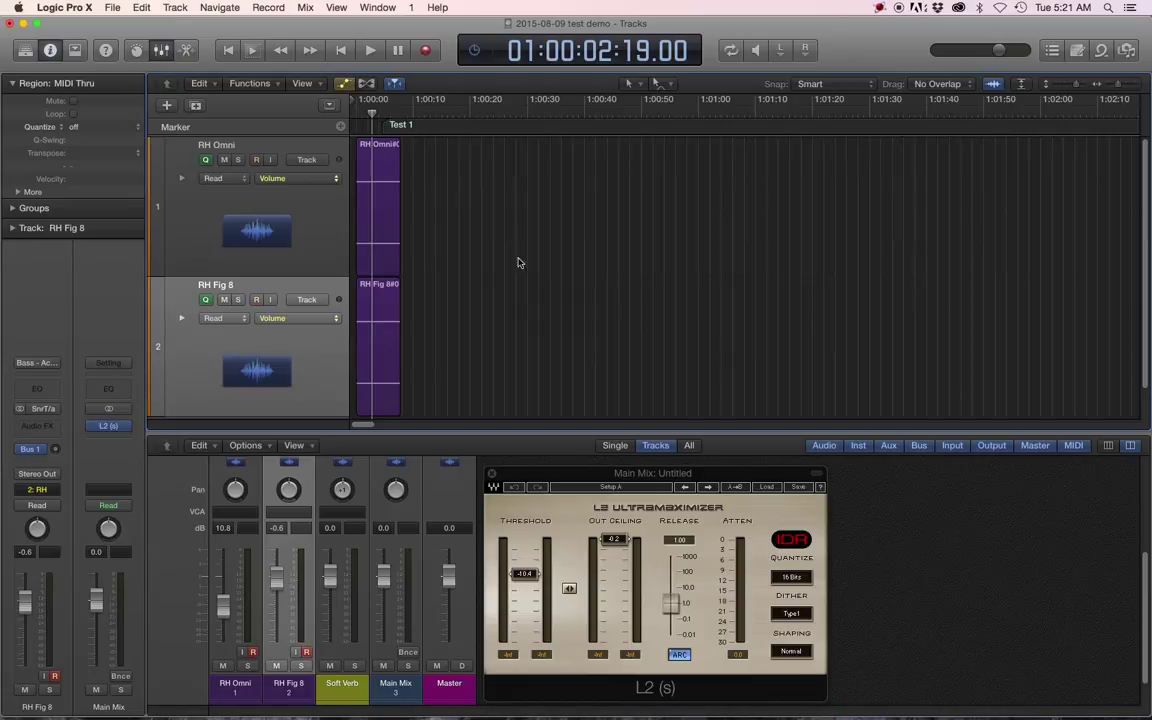
pyautogui.press('super+Right')
pyautogui.press('super+Right')
pyautogui.press('super+Right')
pyautogui.press('super+Right')
pyautogui.hscroll(3, 421, 266)
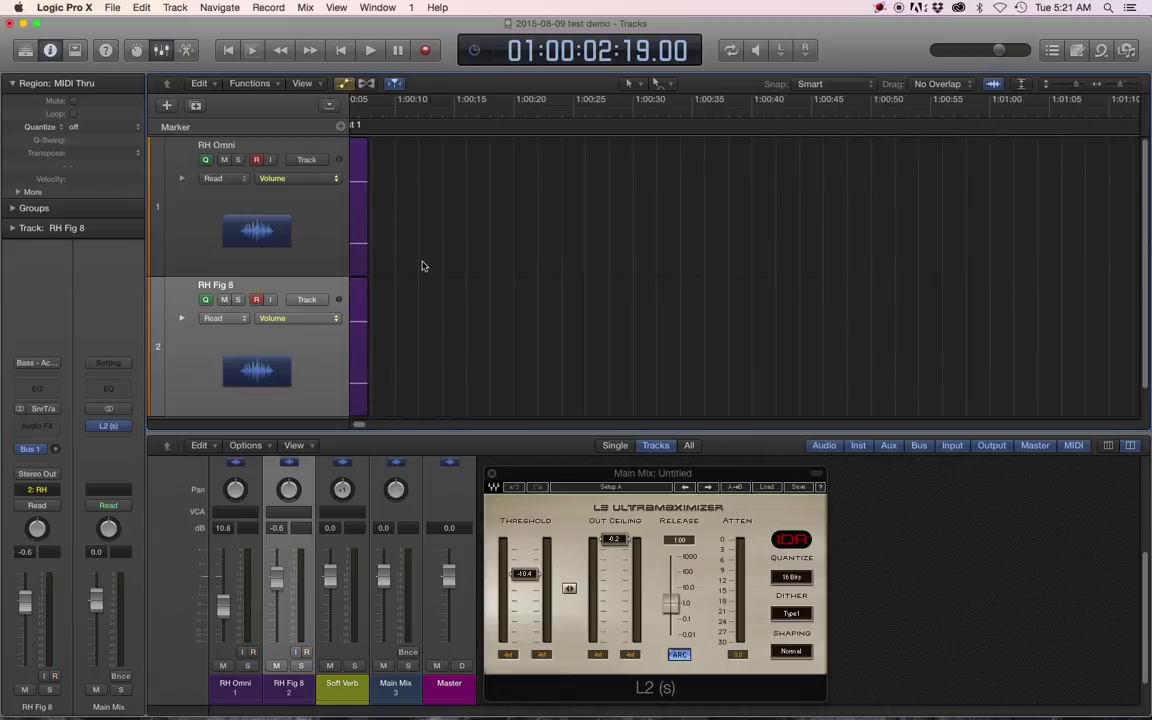
pyautogui.hscroll(-4, 422, 266)
pyautogui.press('super+Right')
pyautogui.press('super+Right')
pyautogui.press('super+Right')
pyautogui.press('super+Right')
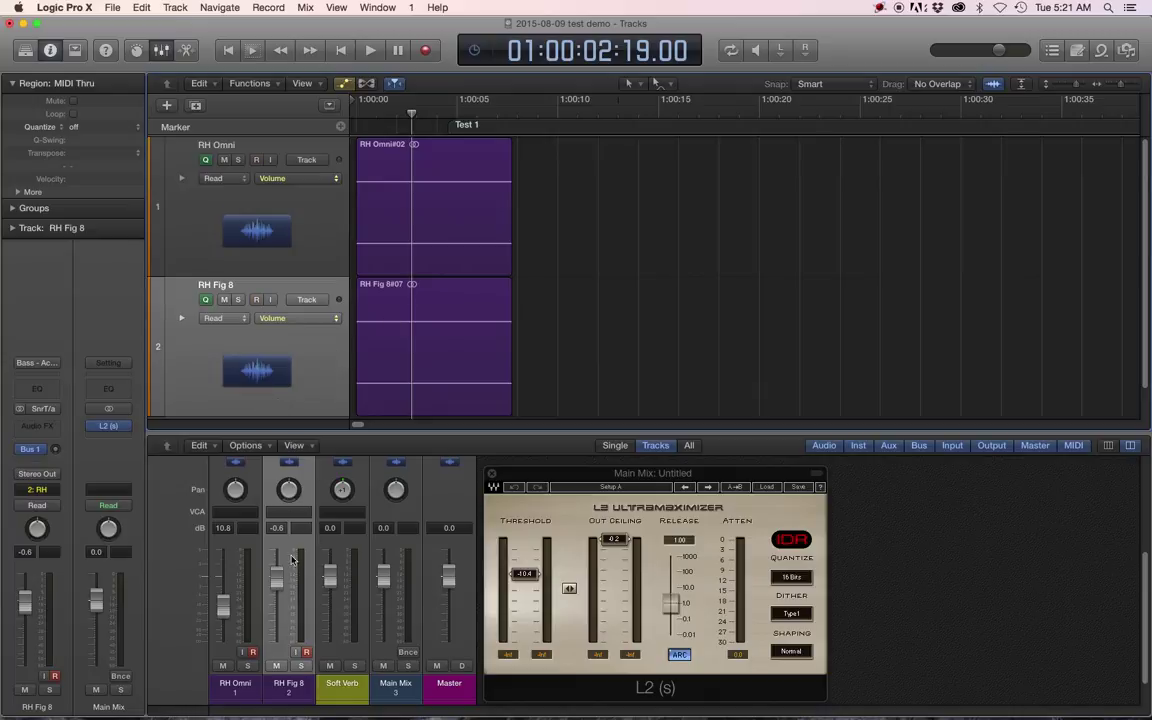
# Inspect the RH track group's settings and close the L2 limiter window
pyautogui.click(11, 208)
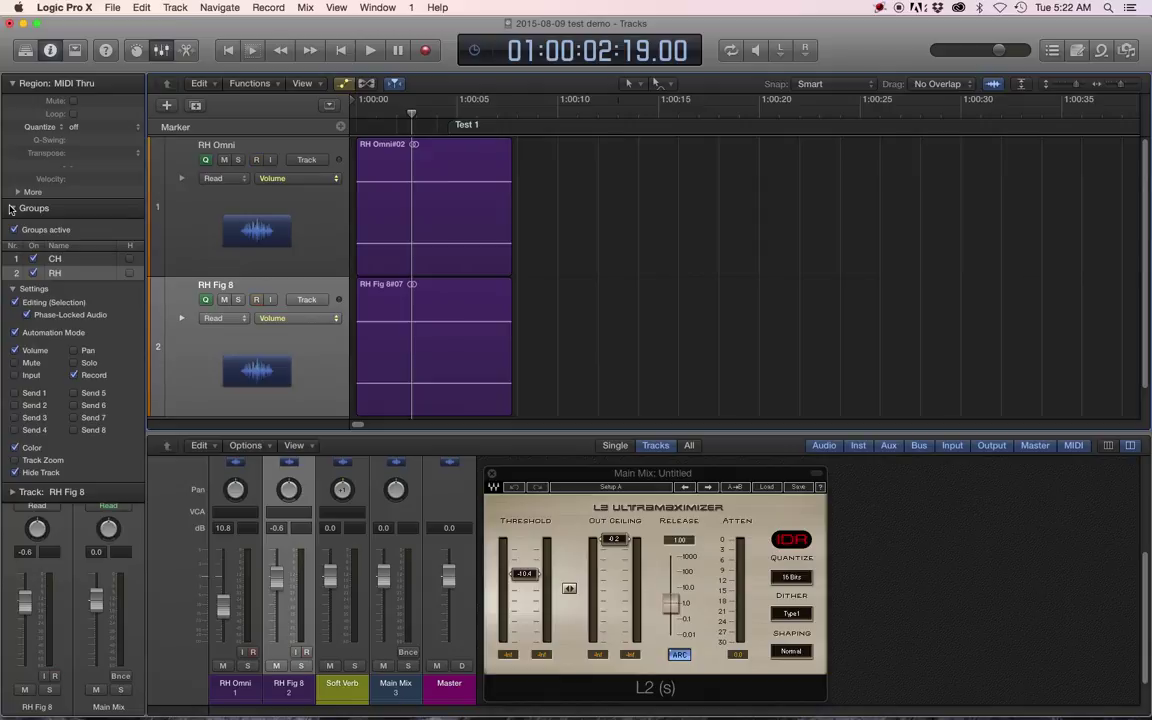
pyautogui.click(11, 208)
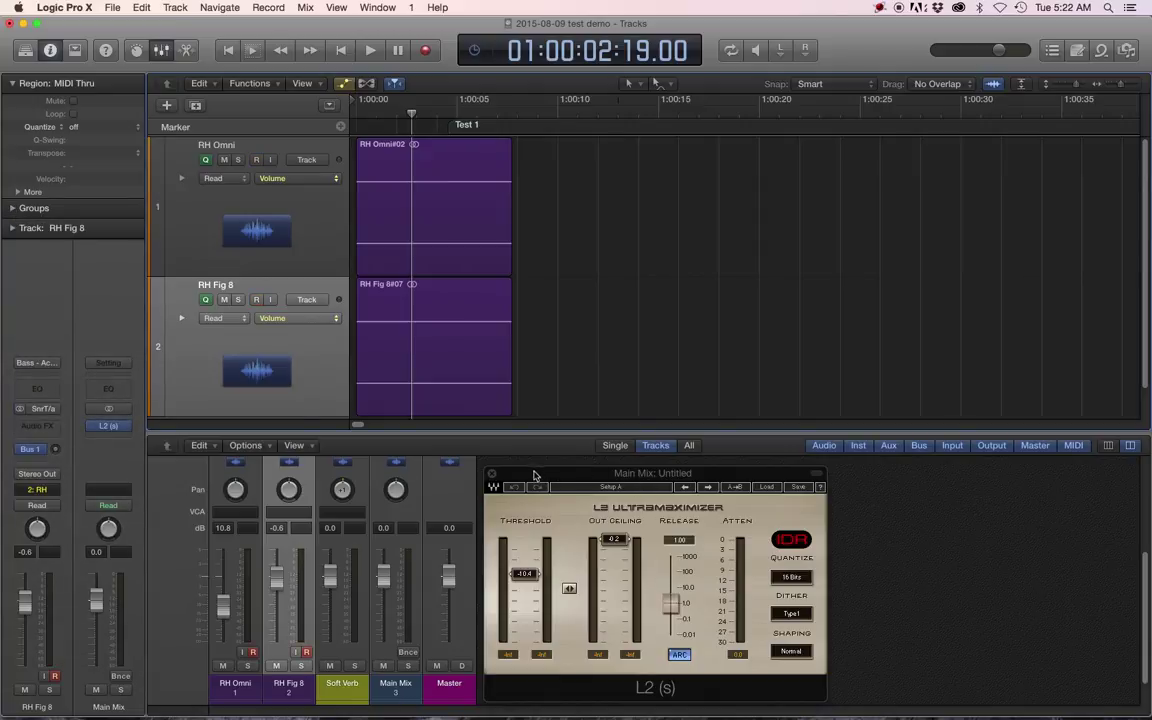
pyautogui.click(491, 473)
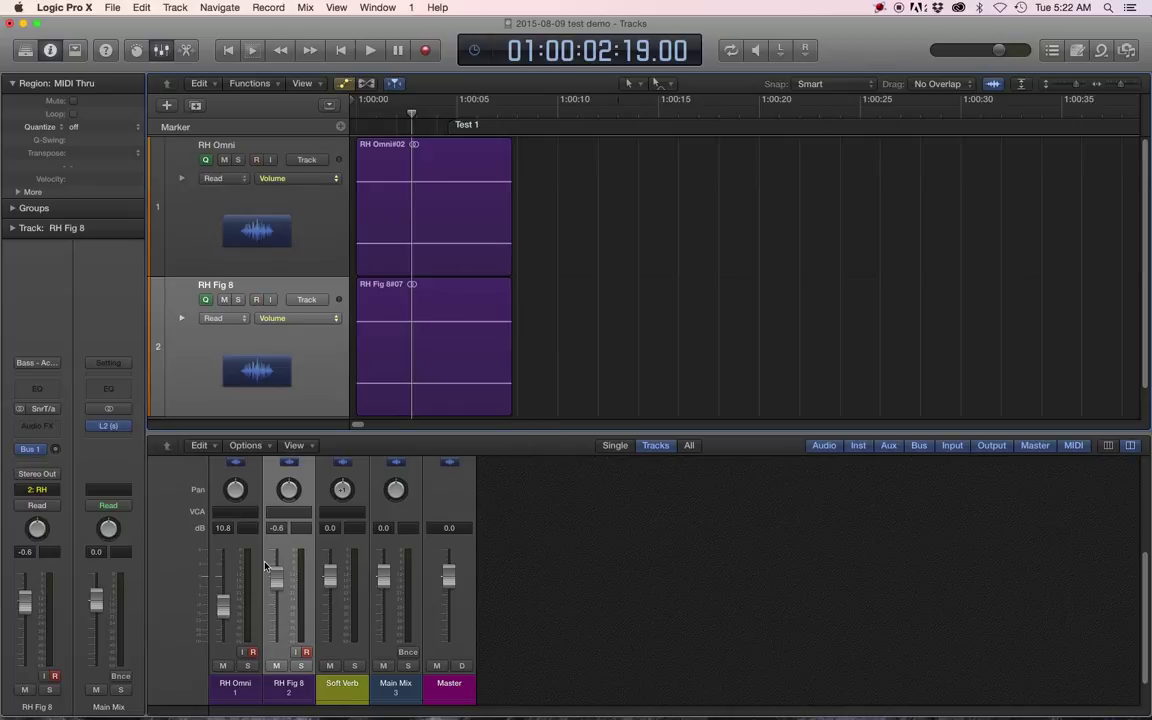
# Open the L2 limiter on the Main Mix channel and set its output ceiling to -0.8
pyautogui.scroll(5, 265, 567)
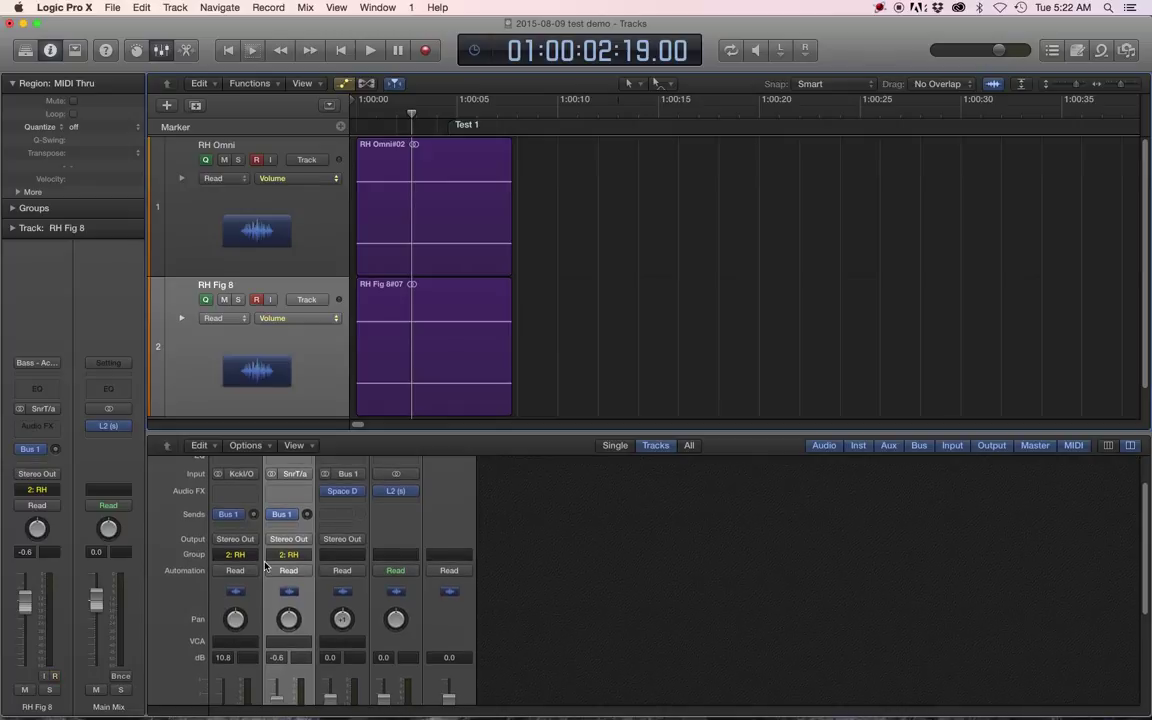
pyautogui.scroll(3, 265, 567)
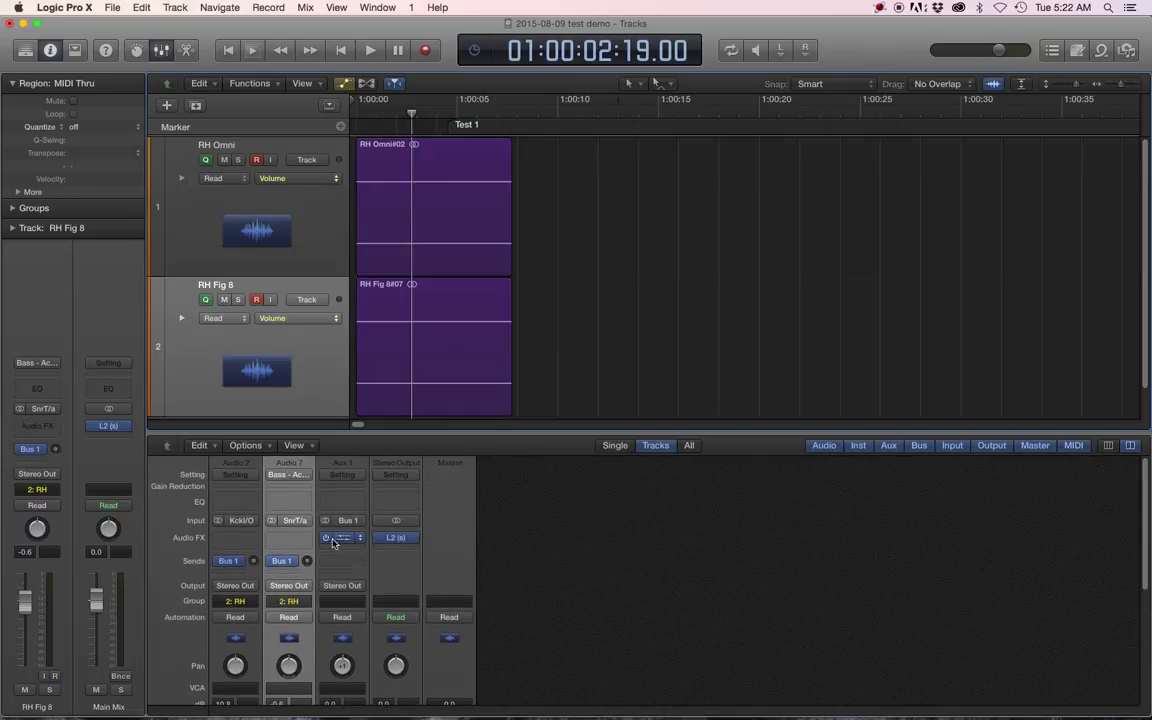
pyautogui.click(397, 539)
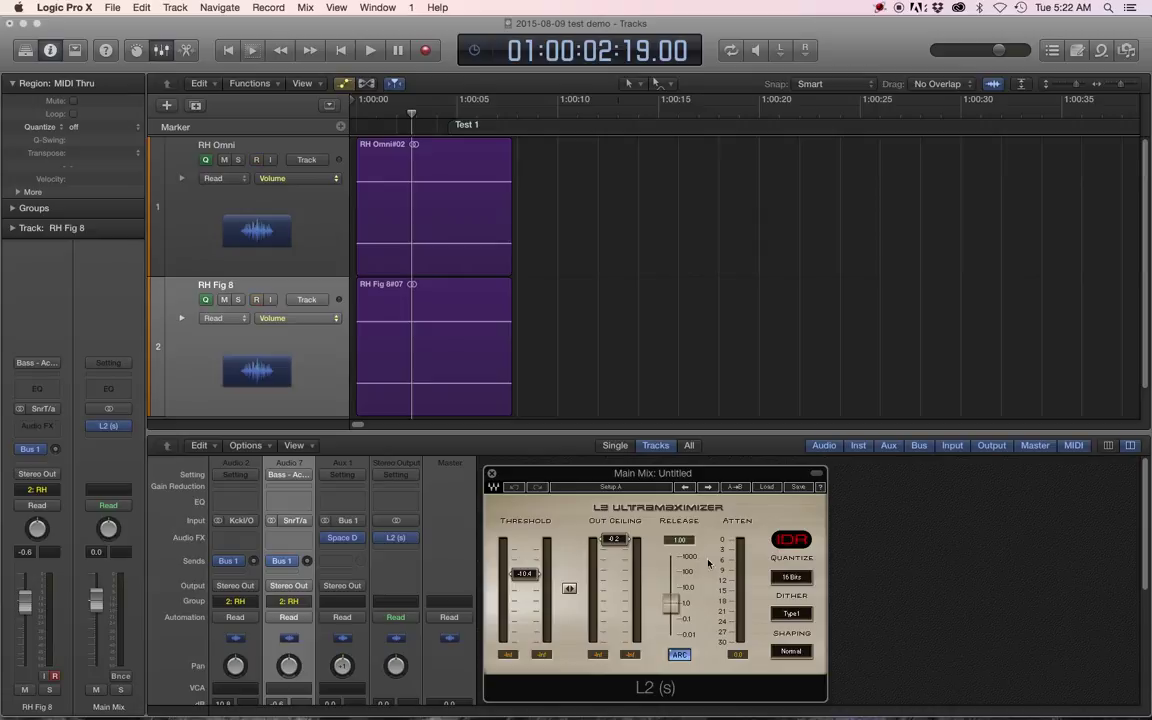
pyautogui.moveTo(613, 540); pyautogui.dragTo(613, 541)
pyautogui.moveTo(578, 476); pyautogui.dragTo(582, 472)
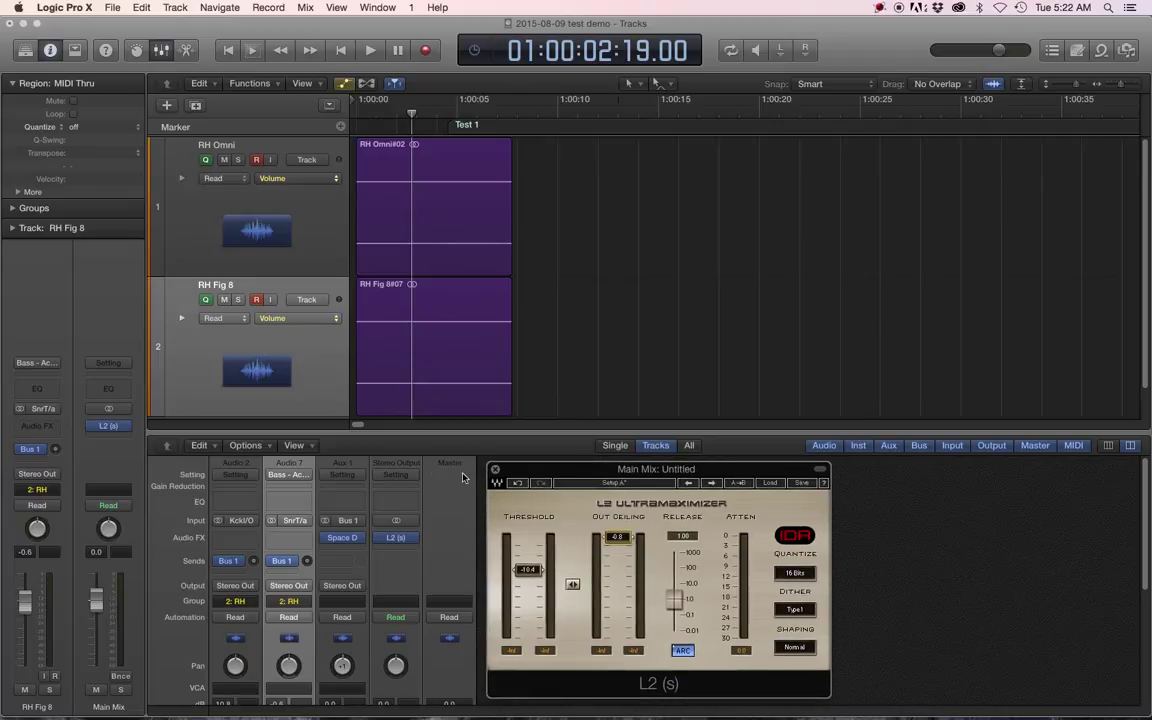
pyautogui.scroll(-5, 447, 504)
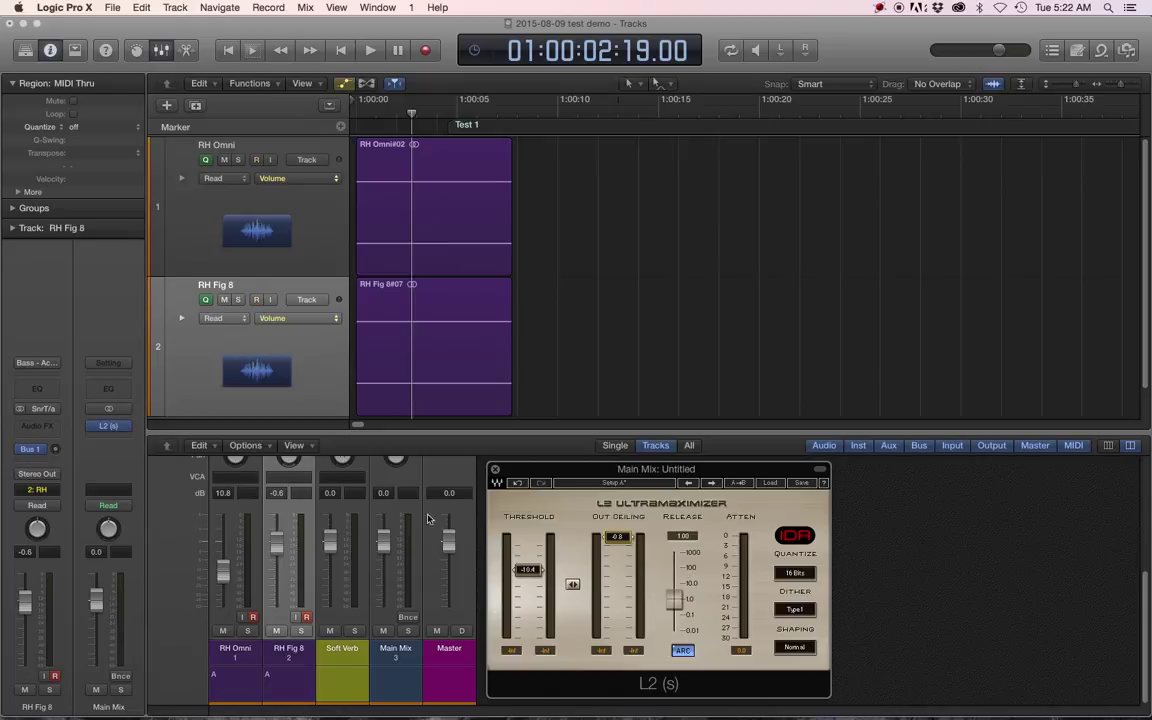
# Compare the mixer's narrow and wide channel strips, ending with the wide layout
pyautogui.click(1131, 446)
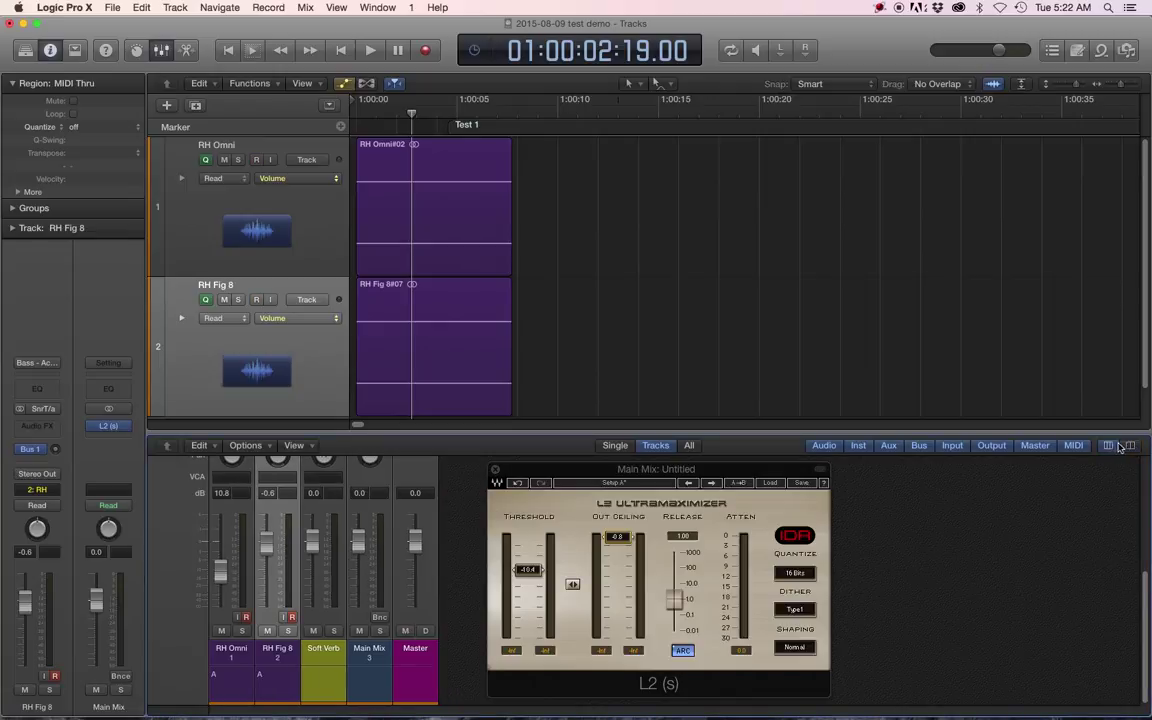
pyautogui.click(1131, 446)
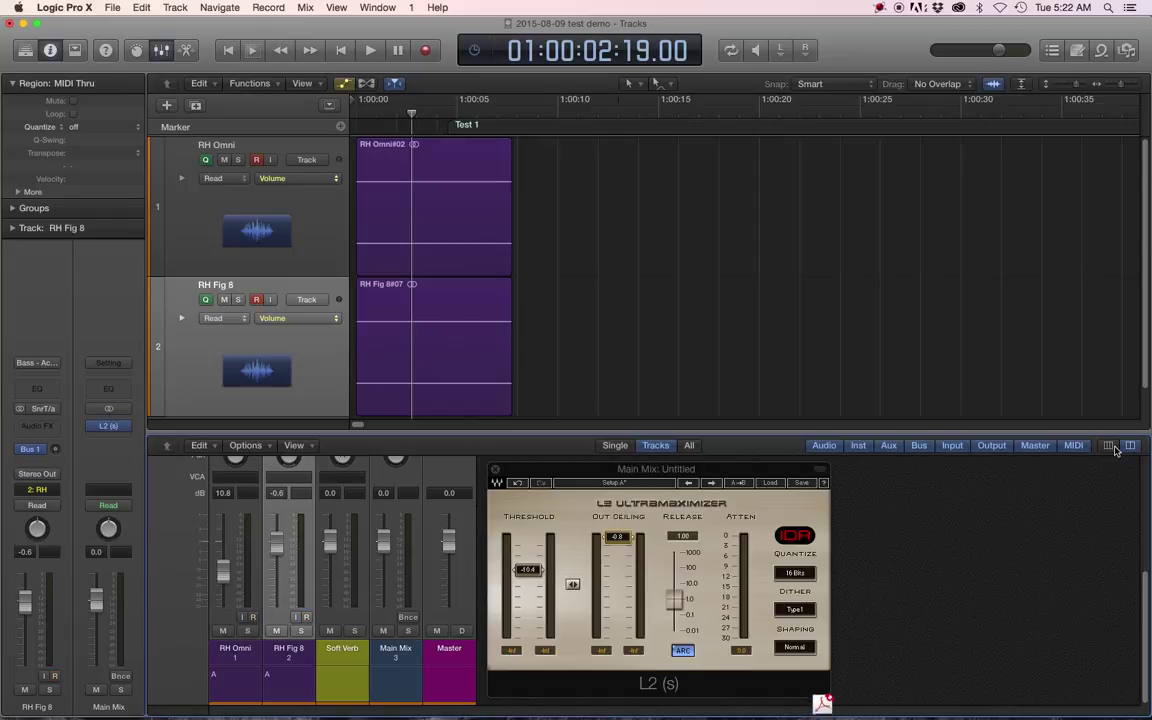
pyautogui.click(1109, 446)
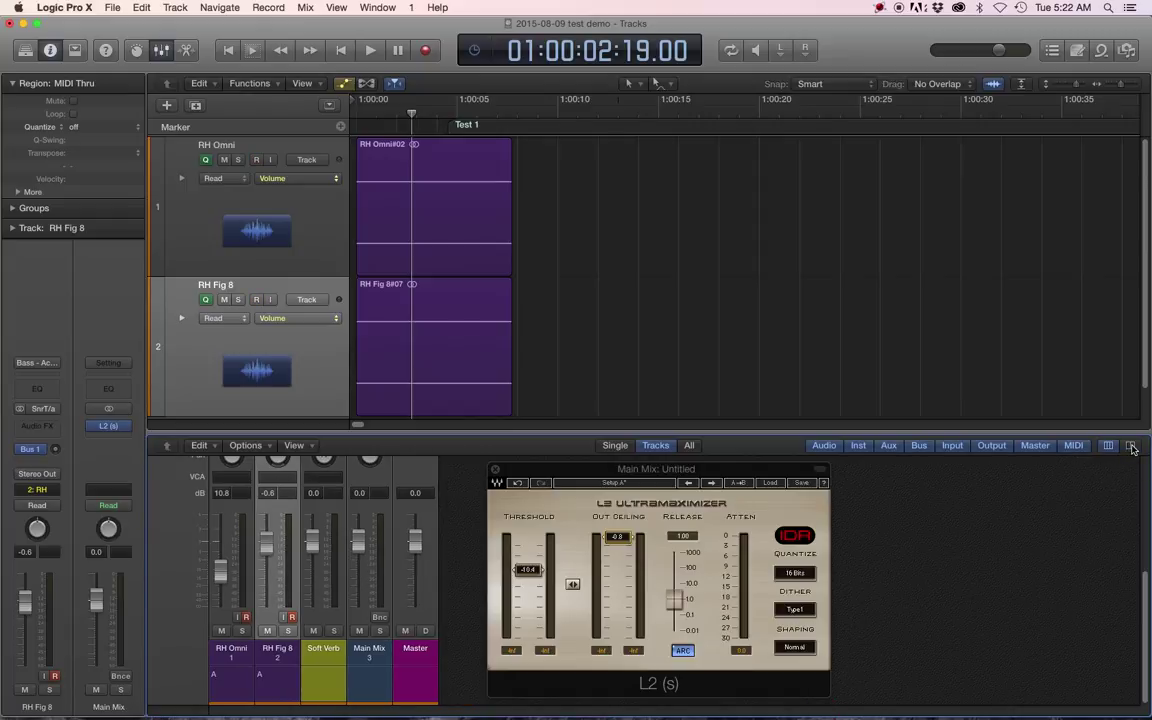
pyautogui.click(1131, 446)
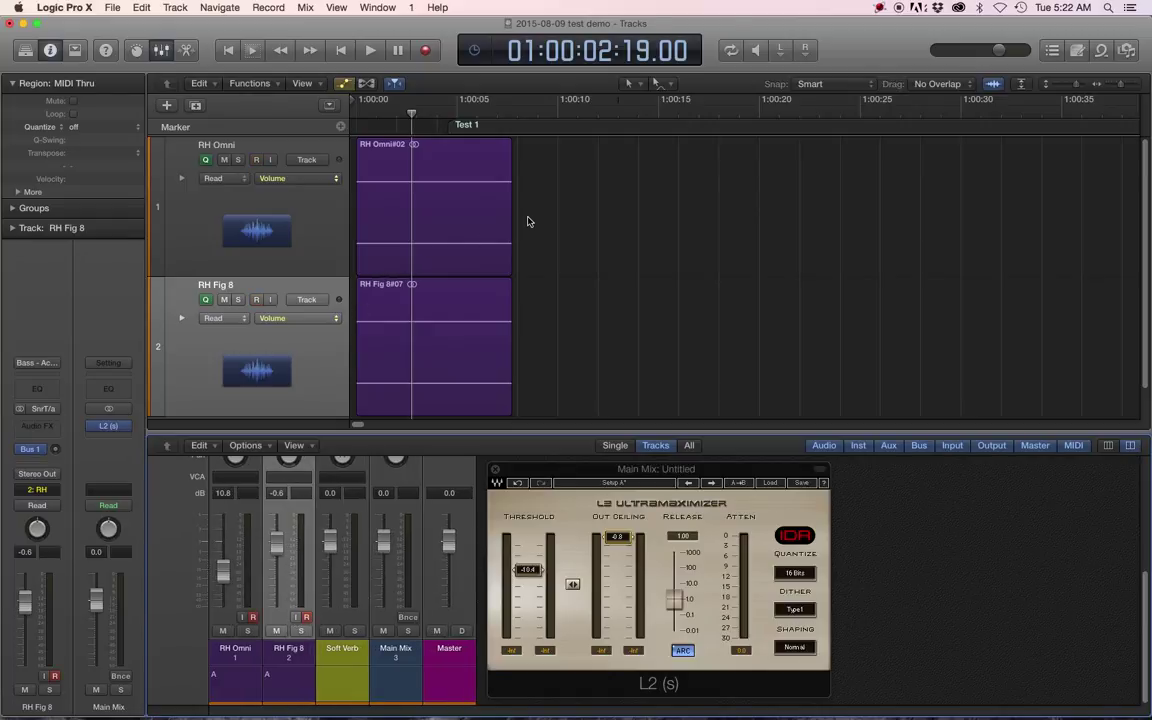
# Keep the Pointer Tool as the primary tool and use it to select the grouped RH regions
pyautogui.click(638, 86)
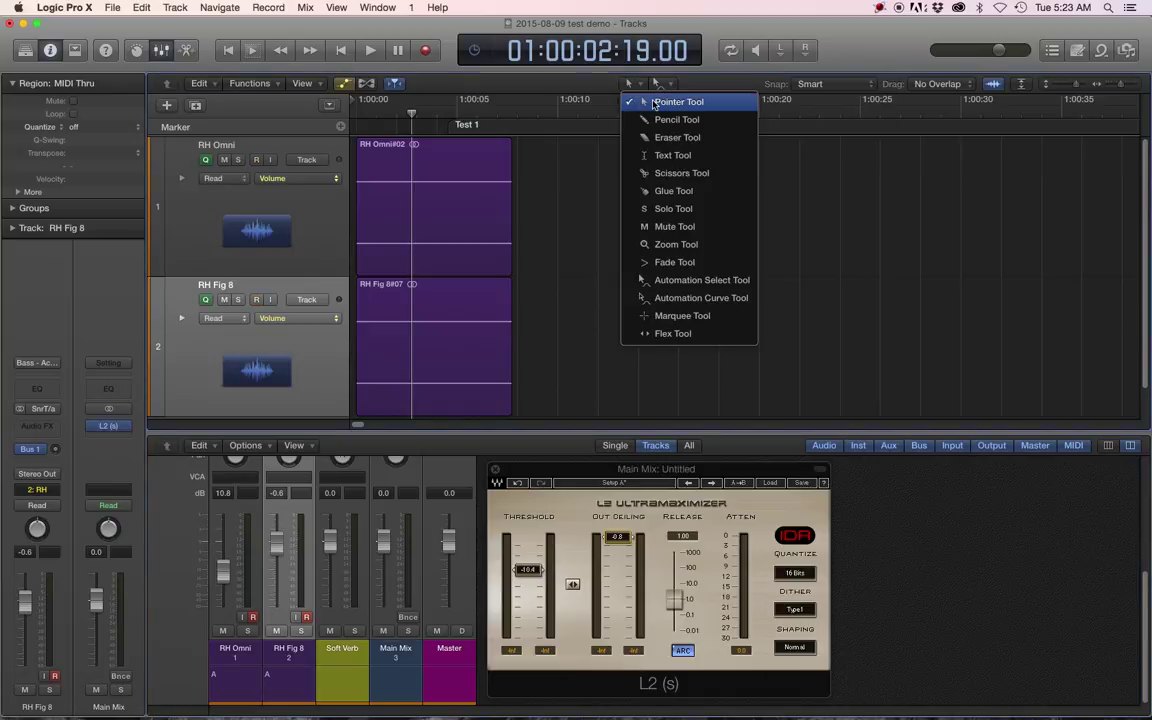
pyautogui.click(470, 170)
pyautogui.click(472, 171)
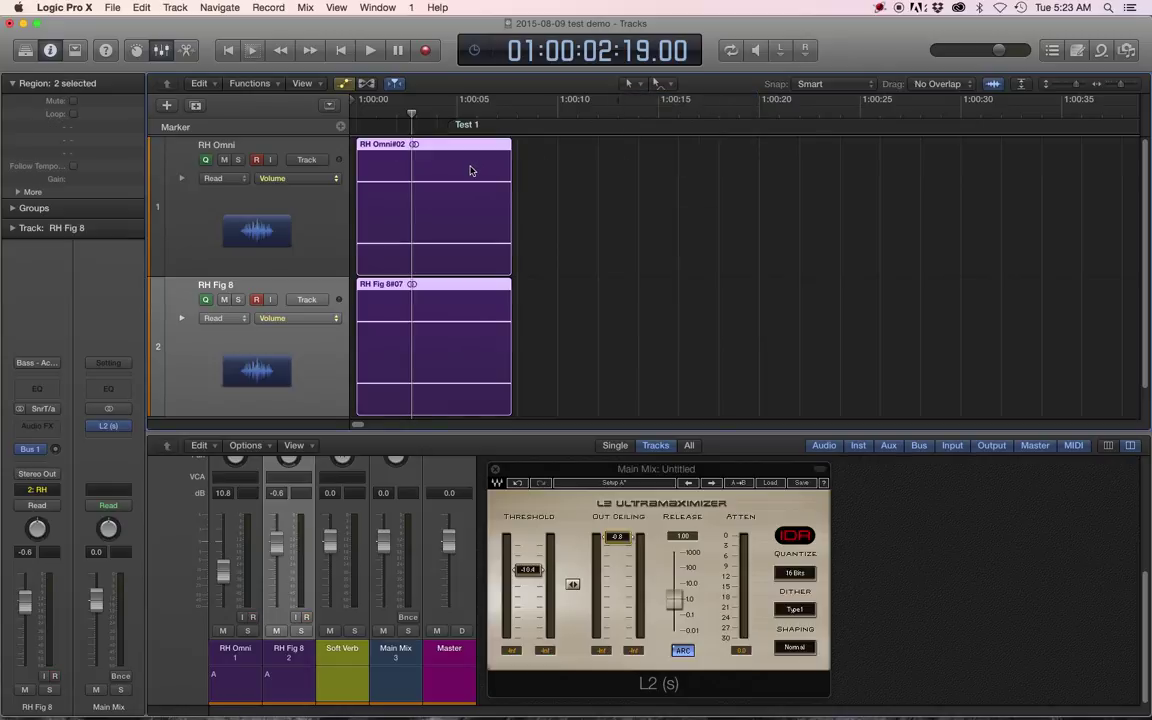
pyautogui.click(551, 182)
pyautogui.click(470, 172)
# Assign the Marquee Tool as the secondary tool and deselect the RH regions
pyautogui.click(673, 86)
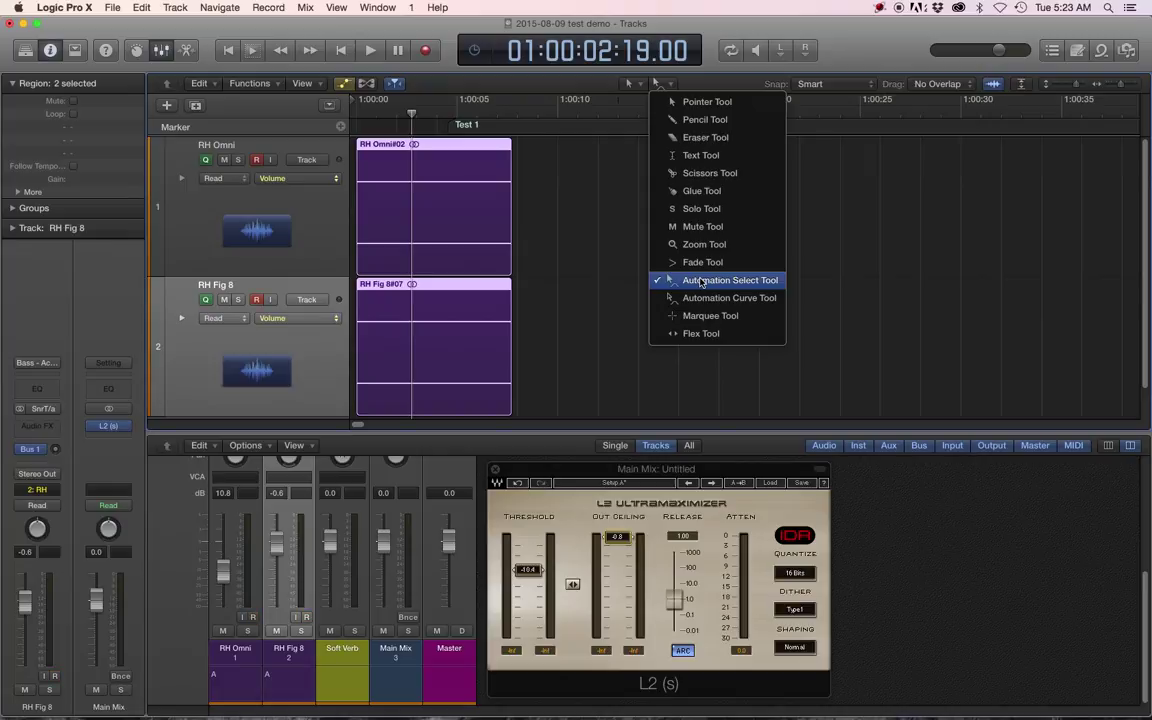
pyautogui.click(710, 315)
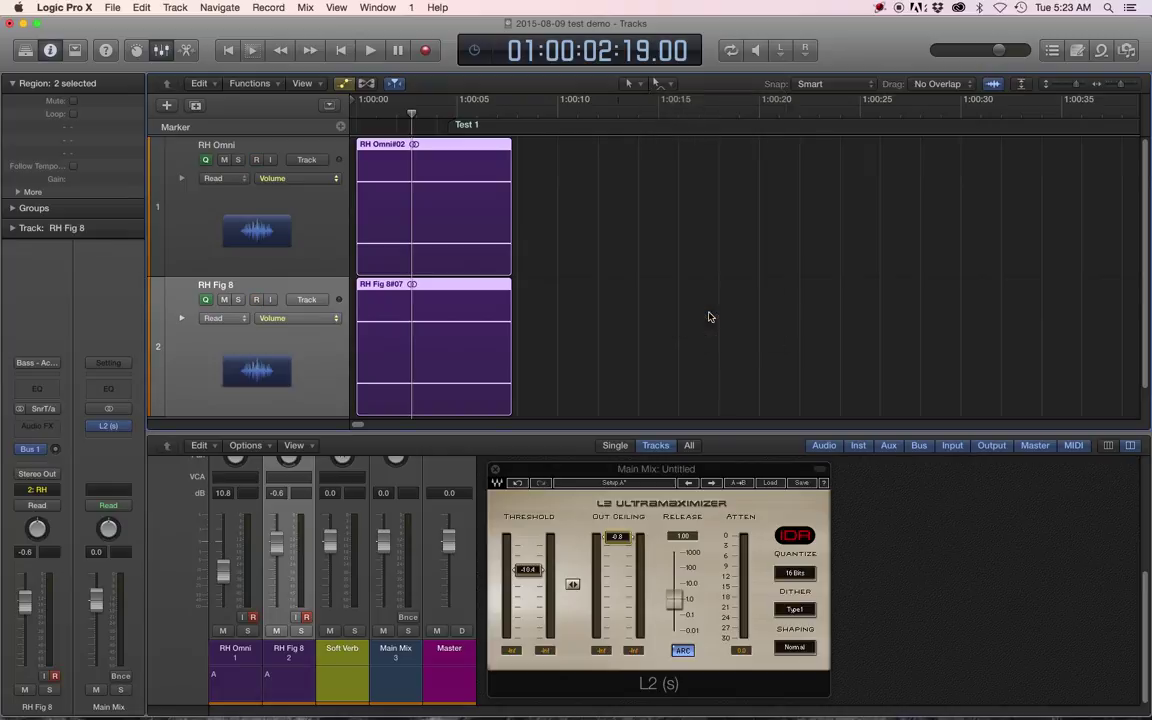
pyautogui.click(635, 229)
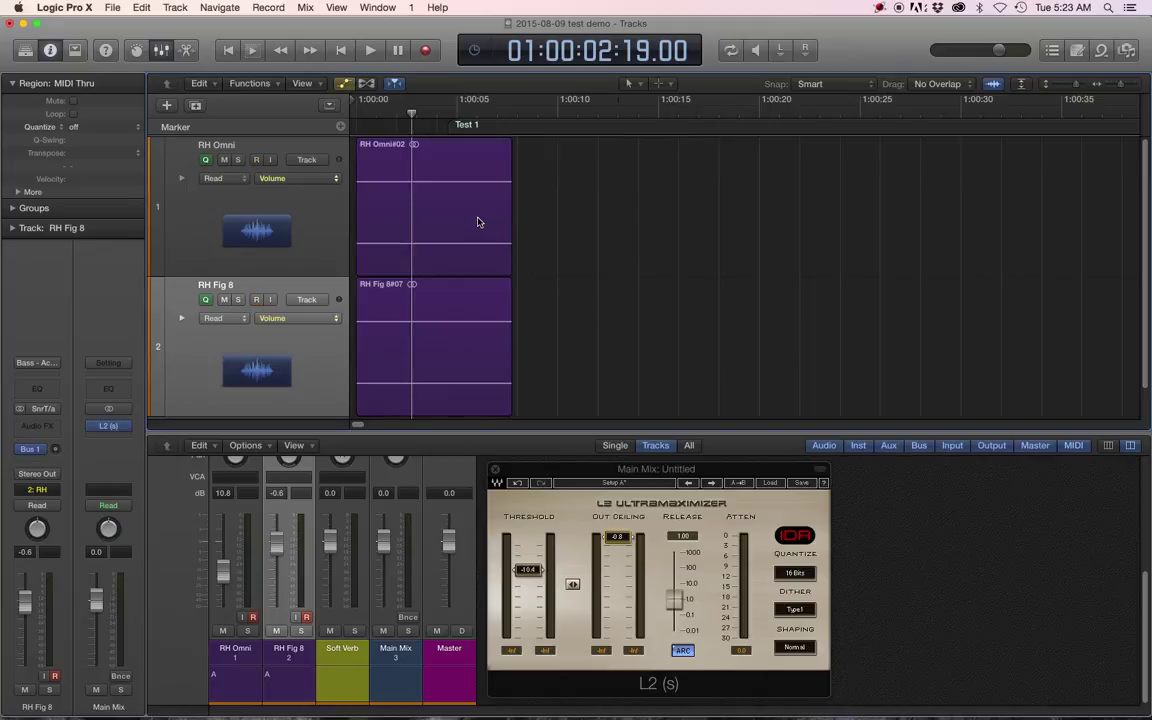
# Select all regions and enlarge the timeline horizontally so both RH regions show in full from 1:00:00
pyautogui.press('super+a')
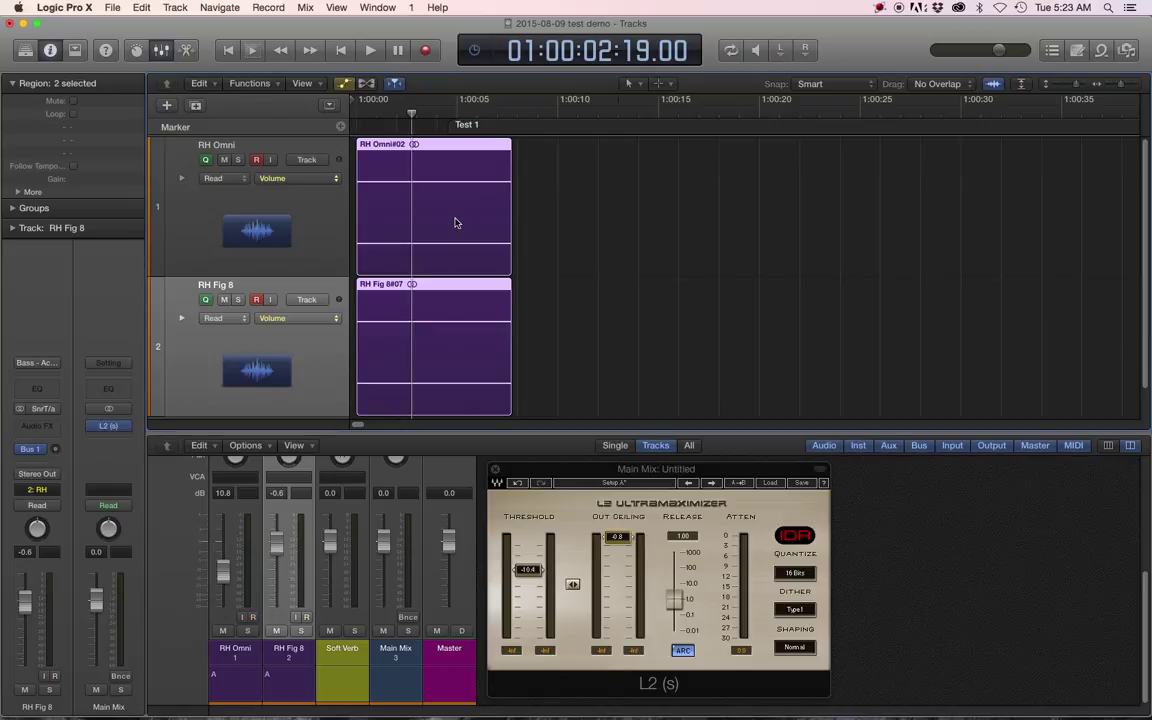
pyautogui.press('super+Right')
pyautogui.press('super+Right')
pyautogui.press('super+Right')
pyautogui.press('super+Right')
pyautogui.press('super+Right')
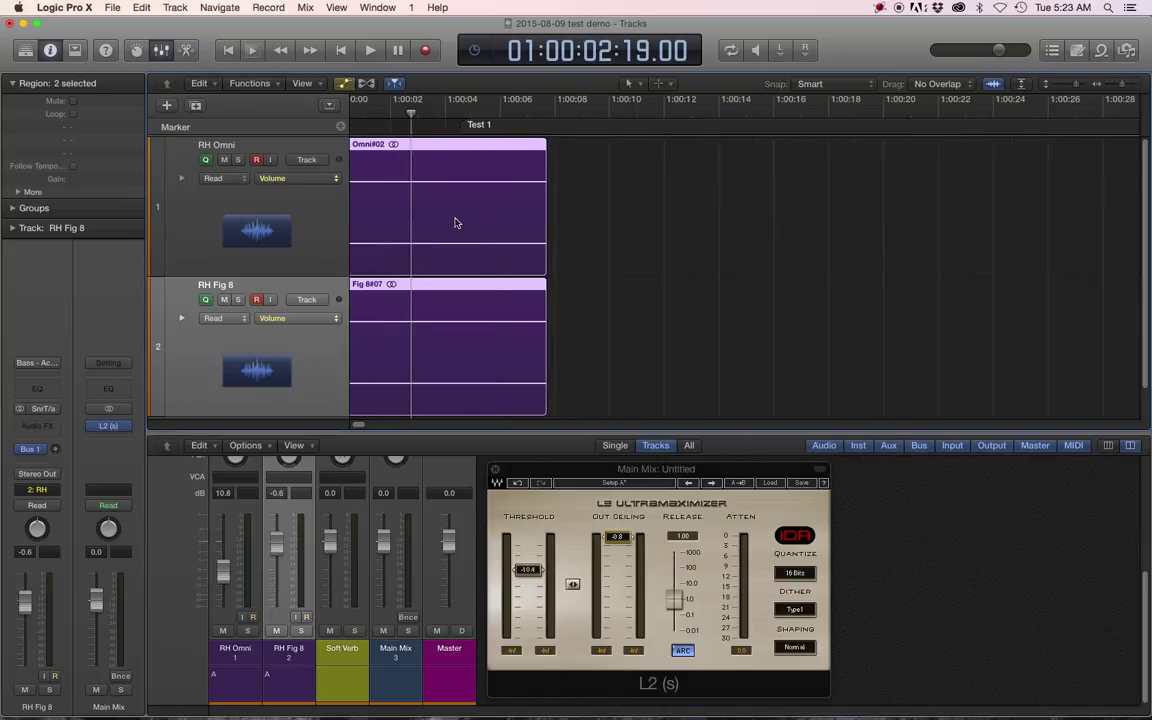
pyautogui.hscroll(-1, 455, 223)
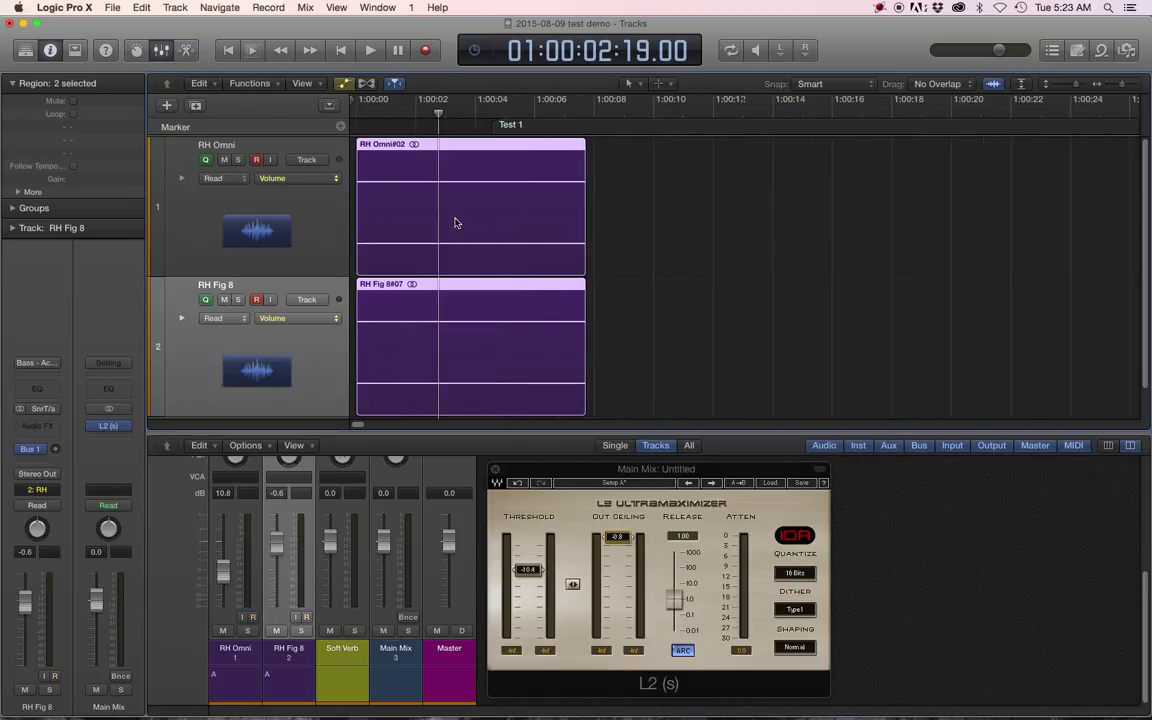
# Toggle the track groups off and on again, and shorten both grouped RH regions to end at about 1:00:06
pyautogui.click(12, 209)
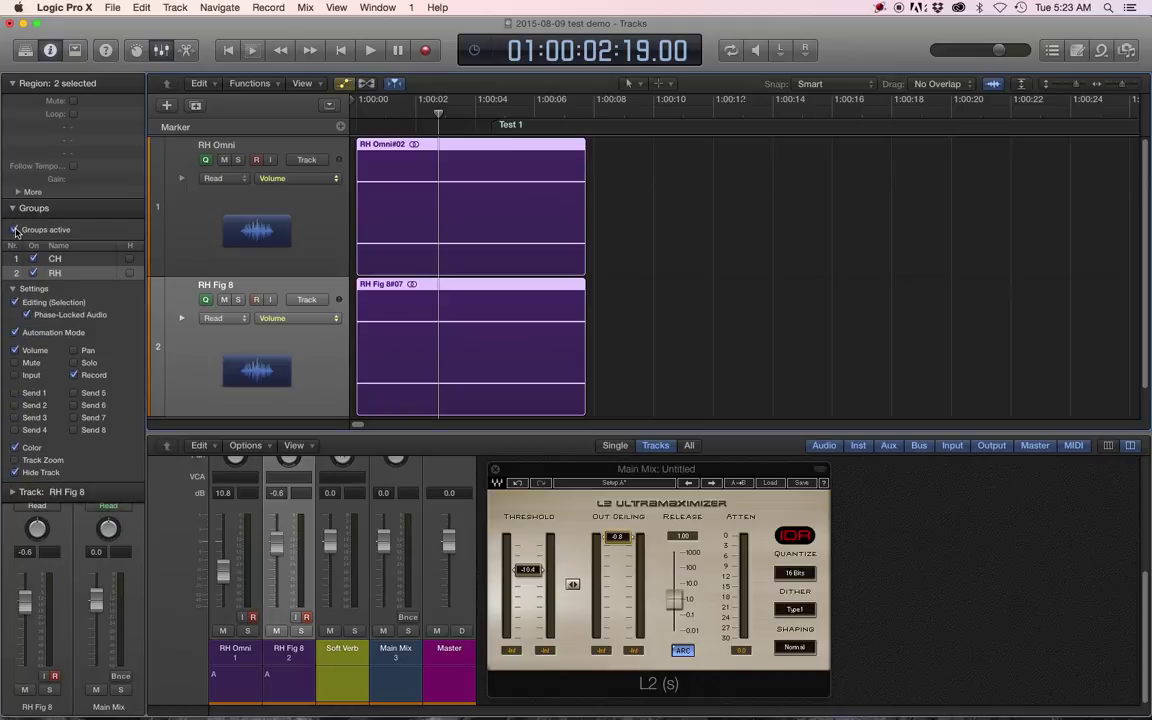
pyautogui.click(15, 231)
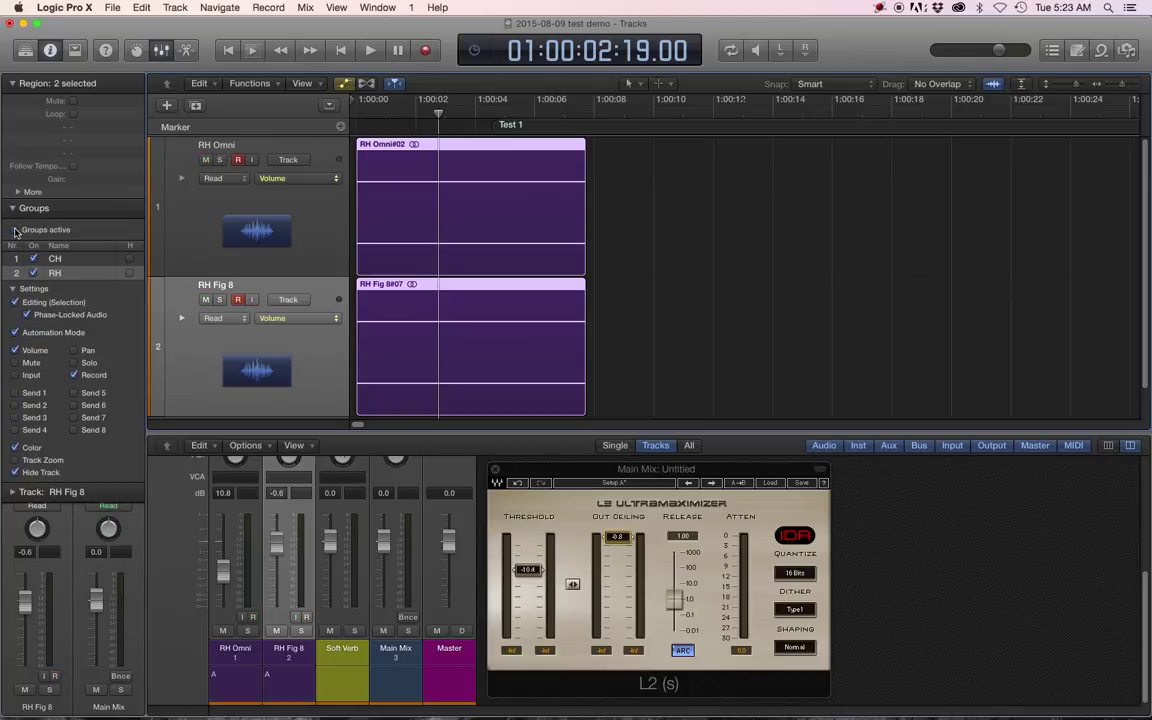
pyautogui.click(15, 231)
pyautogui.moveTo(583, 262); pyautogui.dragTo(532, 248)
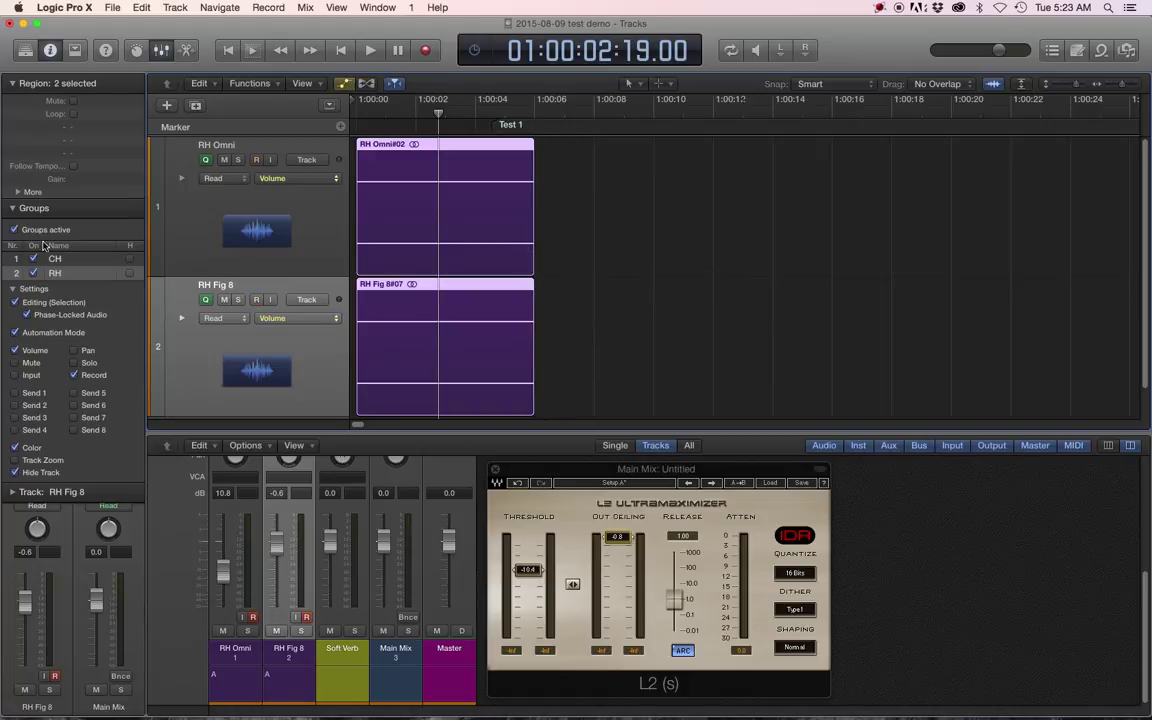
# Deactivate the track groups and shorten only the RH Omni region so it ends near the Test 1 marker
pyautogui.click(14, 229)
pyautogui.click(558, 228)
pyautogui.click(517, 226)
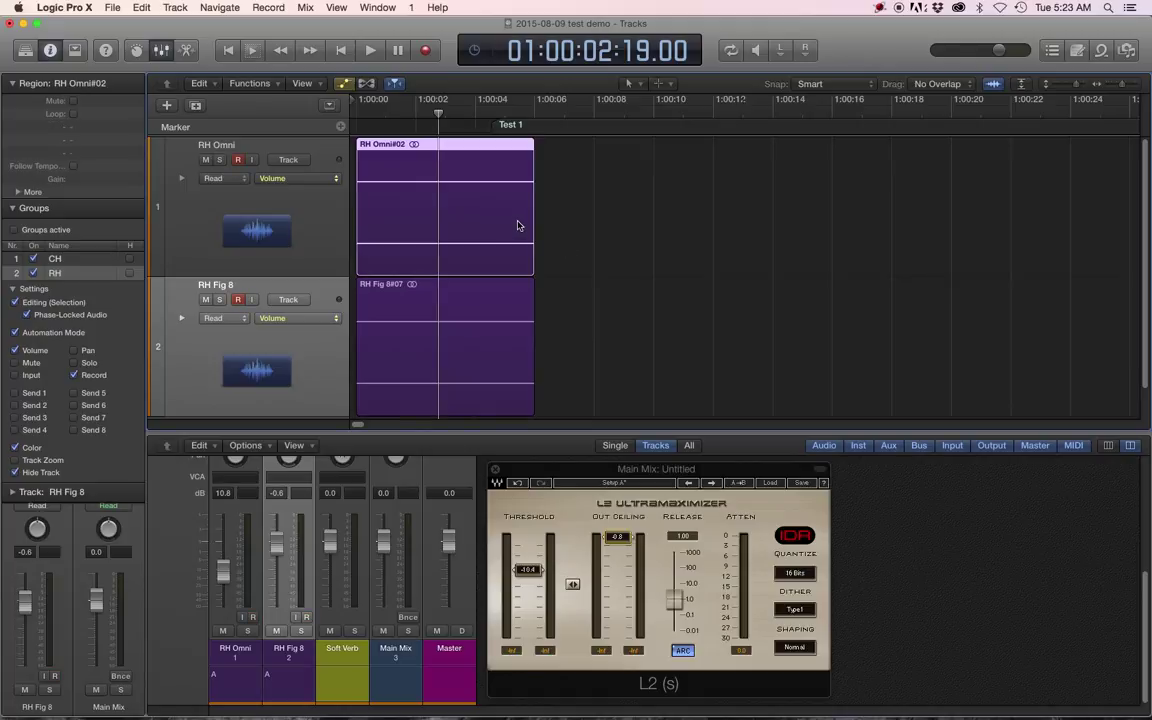
pyautogui.moveTo(533, 261); pyautogui.dragTo(496, 264)
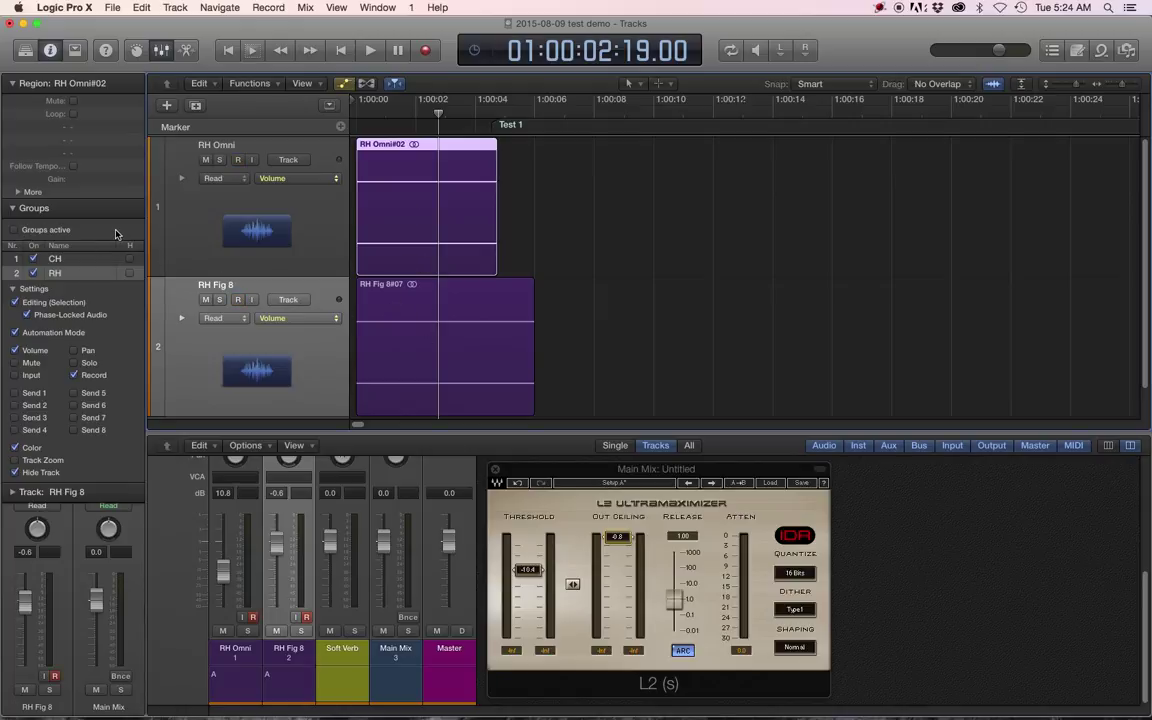
# Undo the separate trim of the RH Omni region and reactivate the track groups
pyautogui.press('super+z')
pyautogui.press('super+z')
pyautogui.press('super+z')
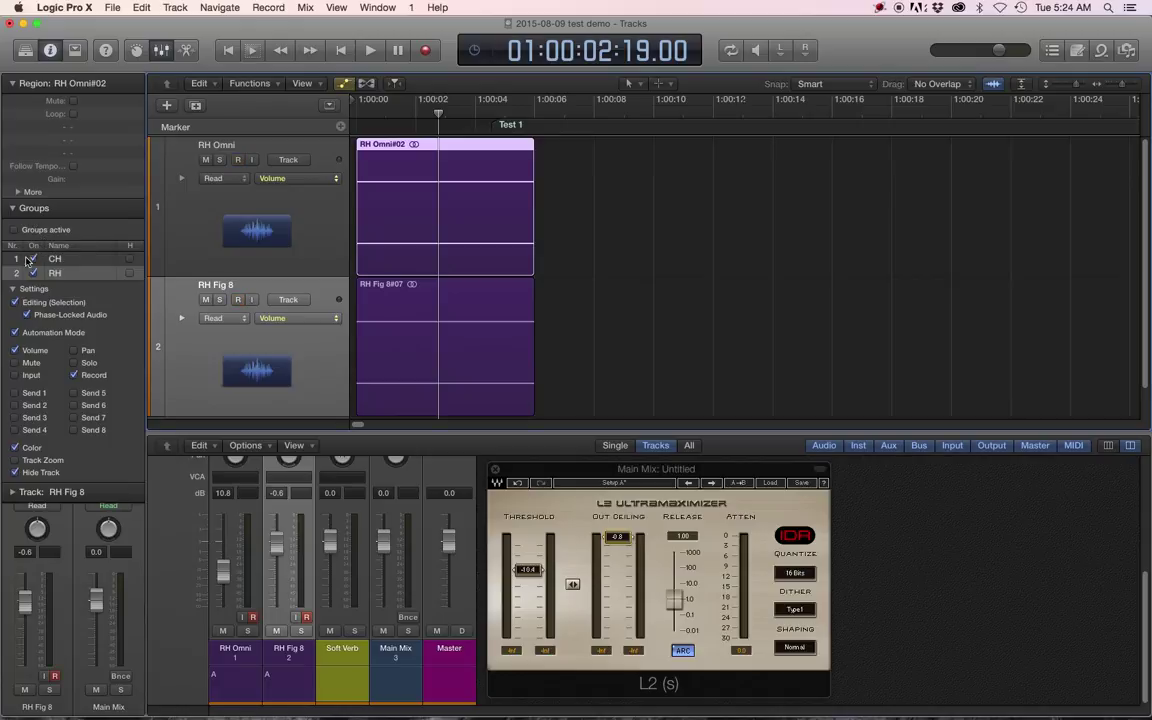
pyautogui.click(14, 230)
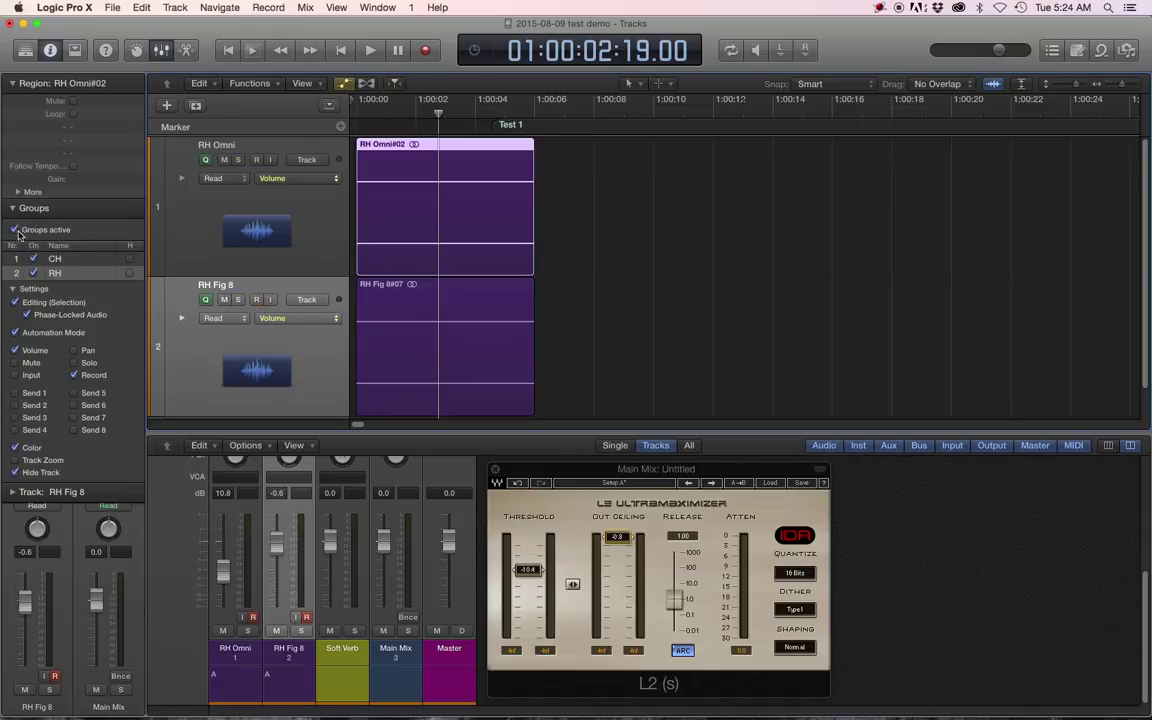
pyautogui.click(554, 287)
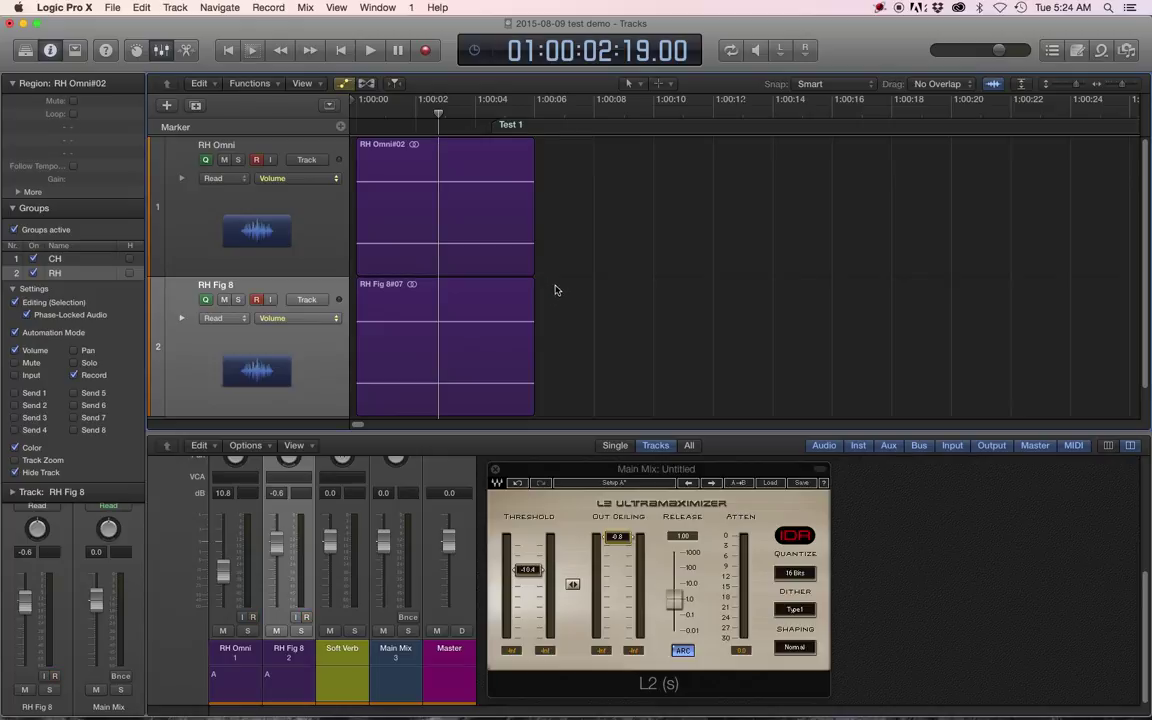
# Adjust the start and end edges of the grouped RH regions, leaving both to run from 1:00:00 to near the Test 1 marker
pyautogui.click(528, 332)
pyautogui.moveTo(528, 396); pyautogui.dragTo(593, 400)
pyautogui.moveTo(358, 406); pyautogui.dragTo(440, 399)
pyautogui.moveTo(540, 226); pyautogui.dragTo(458, 230)
pyautogui.moveTo(510, 268); pyautogui.dragTo(487, 267)
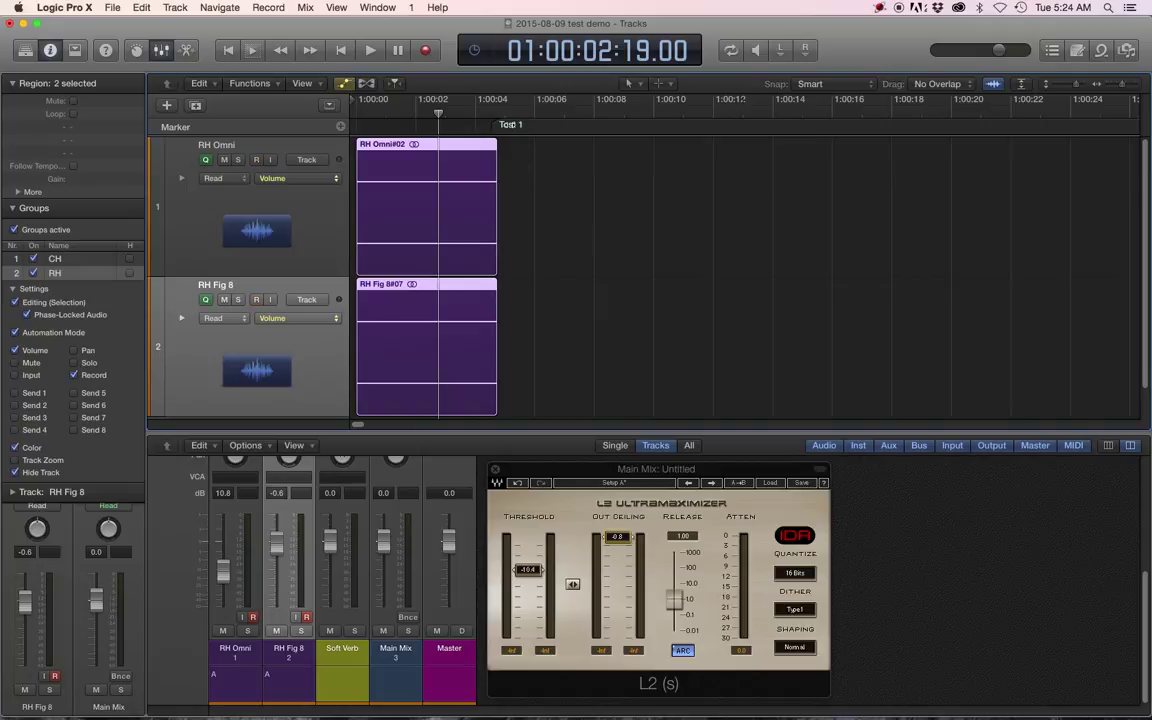
# Delete the Test 1 marker and undo the deletion
pyautogui.click(505, 124)
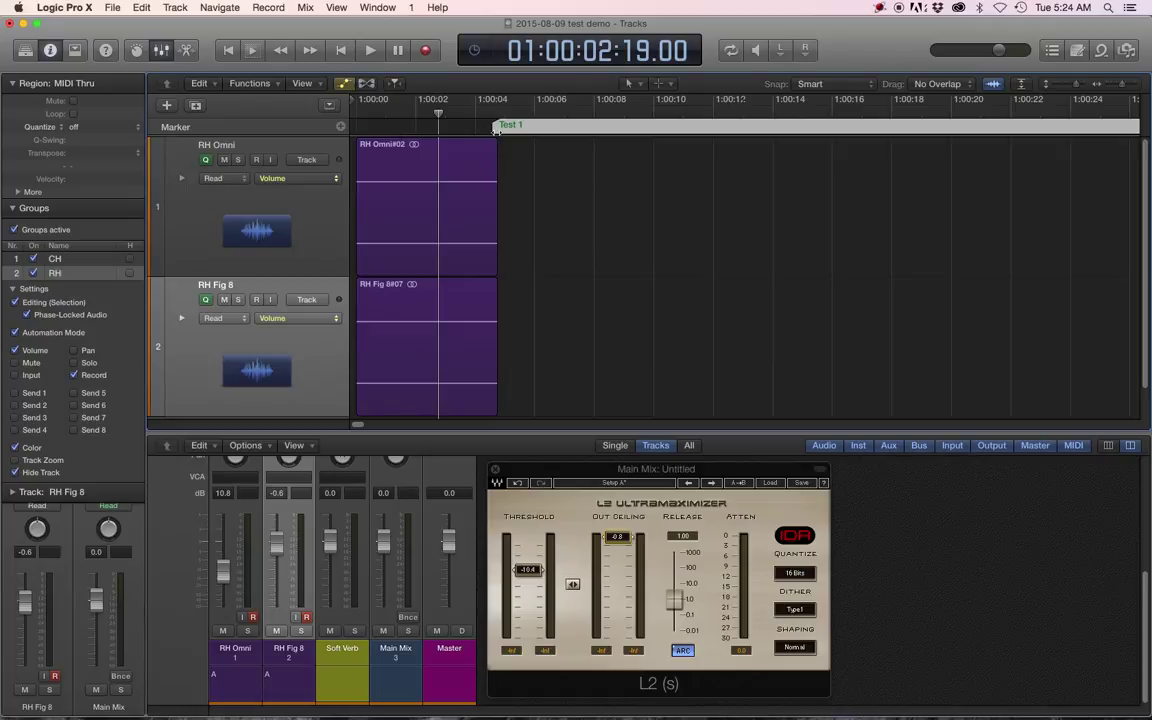
pyautogui.press('Delete')
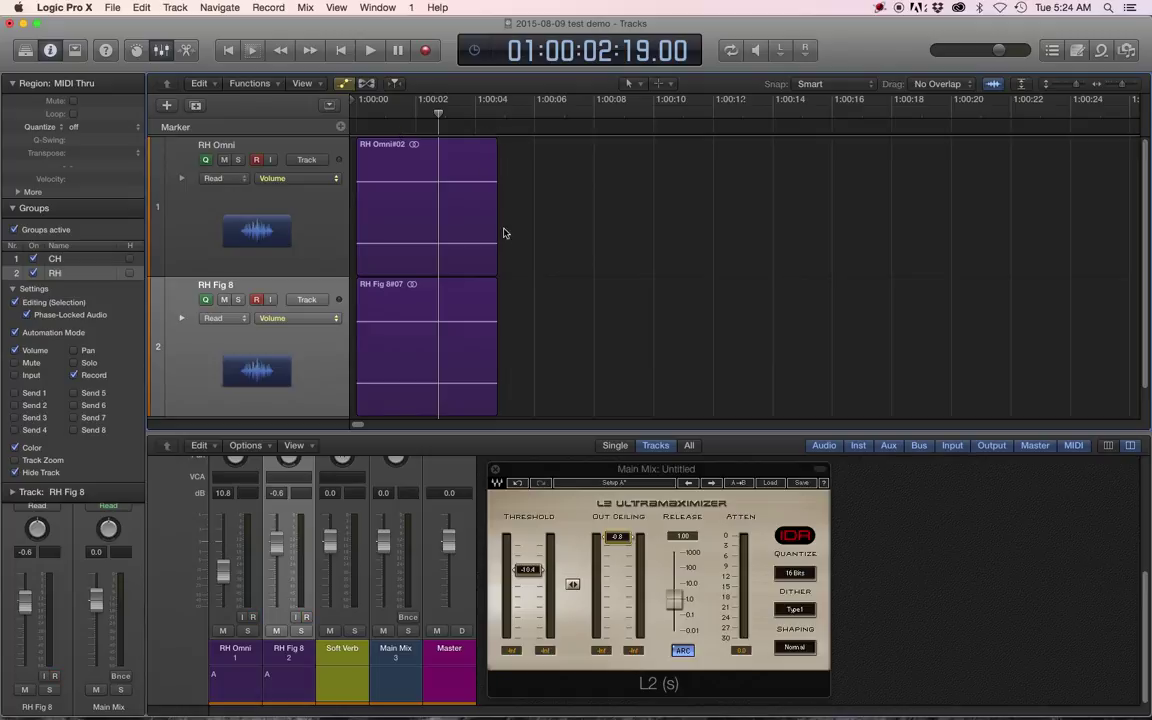
pyautogui.press('super+z')
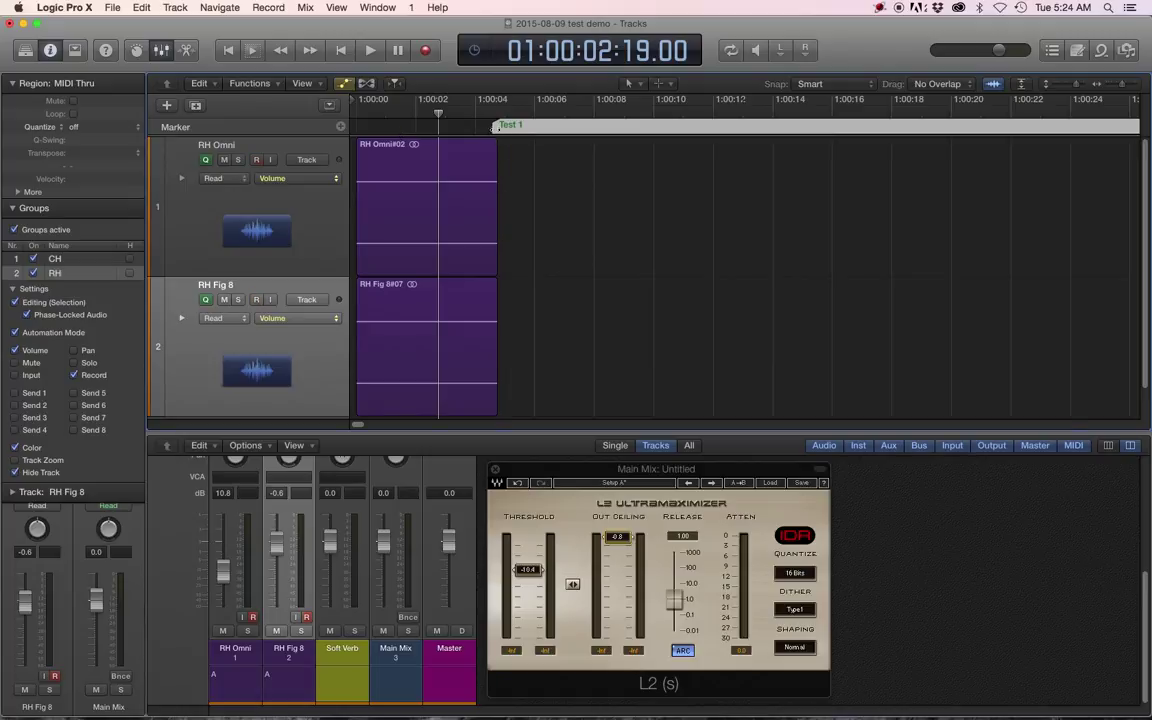
# Move the Test 1 marker to about 1:00:07, start playback, and move it on to about 1:00:09 while the project plays
pyautogui.moveTo(497, 128)
pyautogui.mouseDown()
pyautogui.moveTo(715, 128)
pyautogui.moveTo(563, 127)
pyautogui.mouseUp()
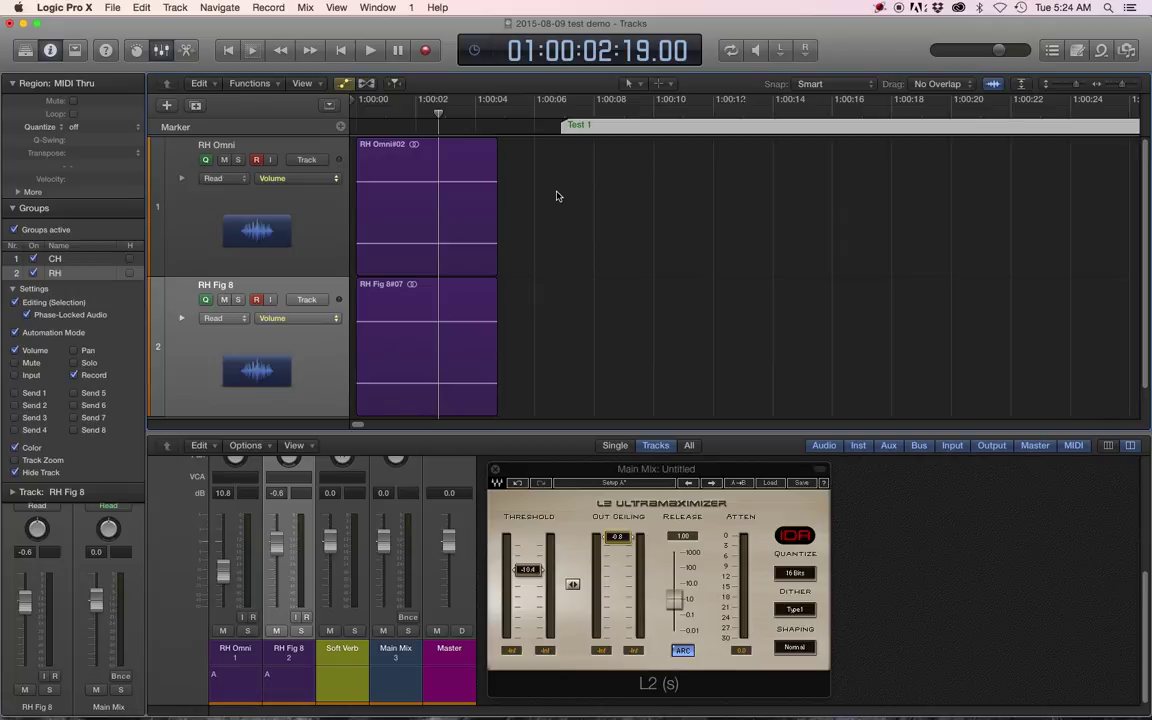
pyautogui.press('space')
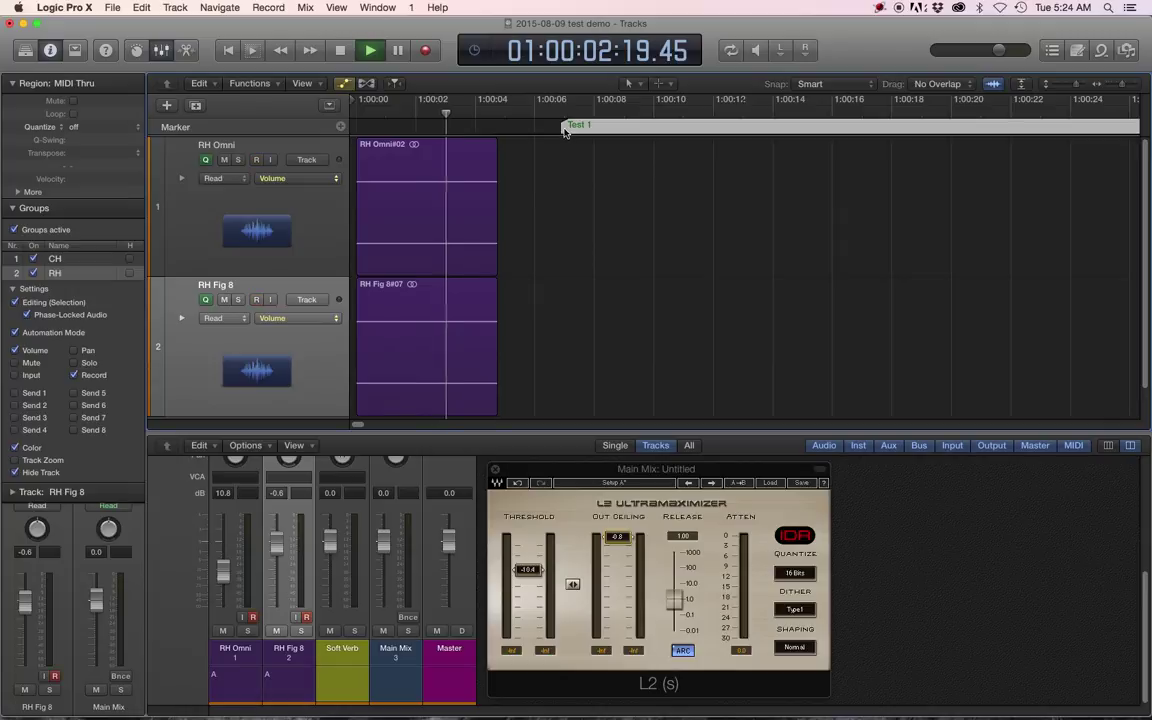
pyautogui.moveTo(567, 129); pyautogui.dragTo(635, 128)
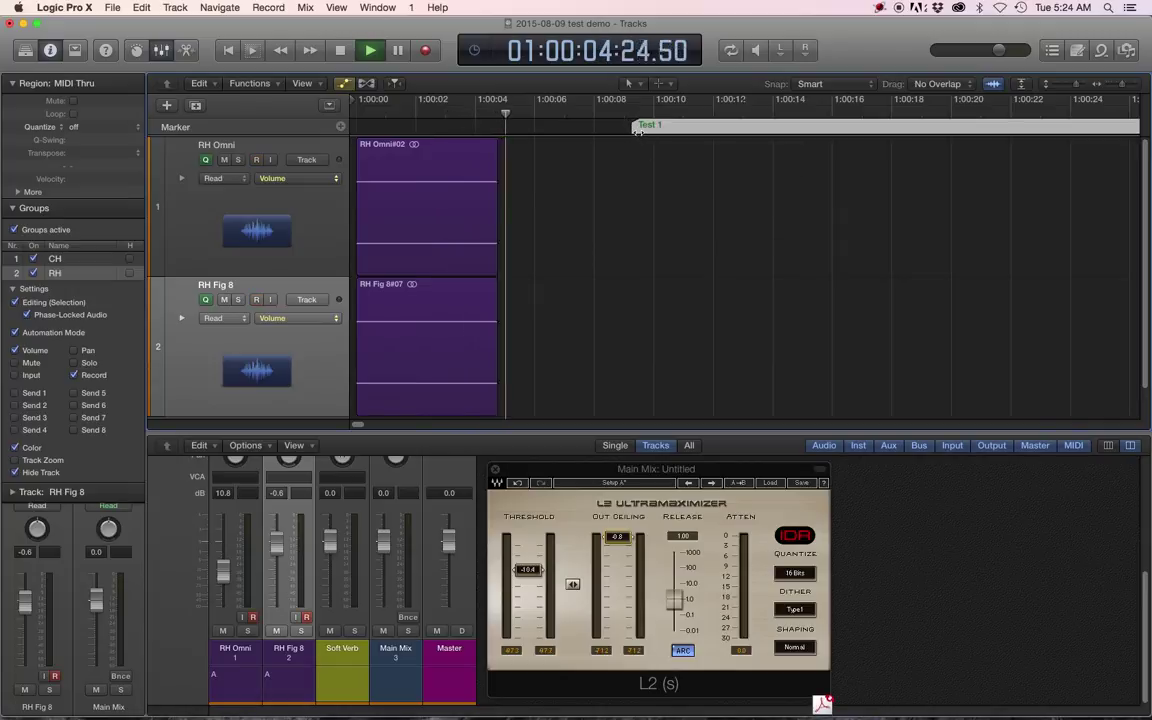
# Stop playback and turn on the speaker monitoring mode located between Cycle and the left locator control
pyautogui.press('space')
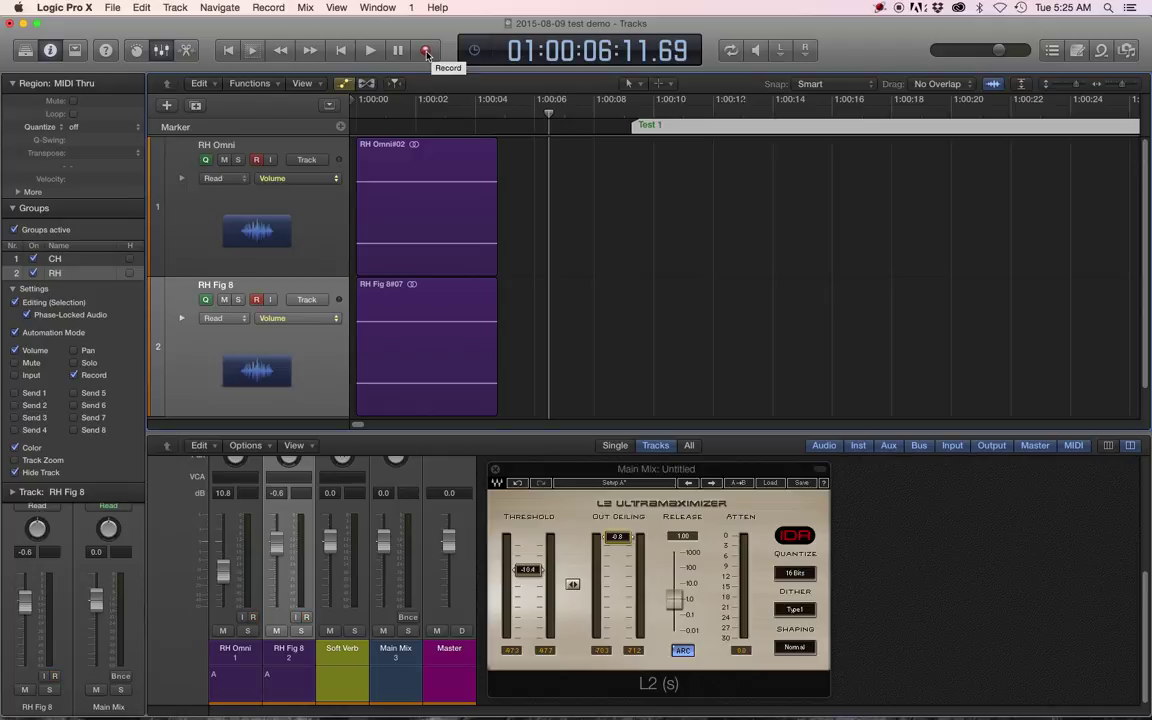
pyautogui.click(757, 52)
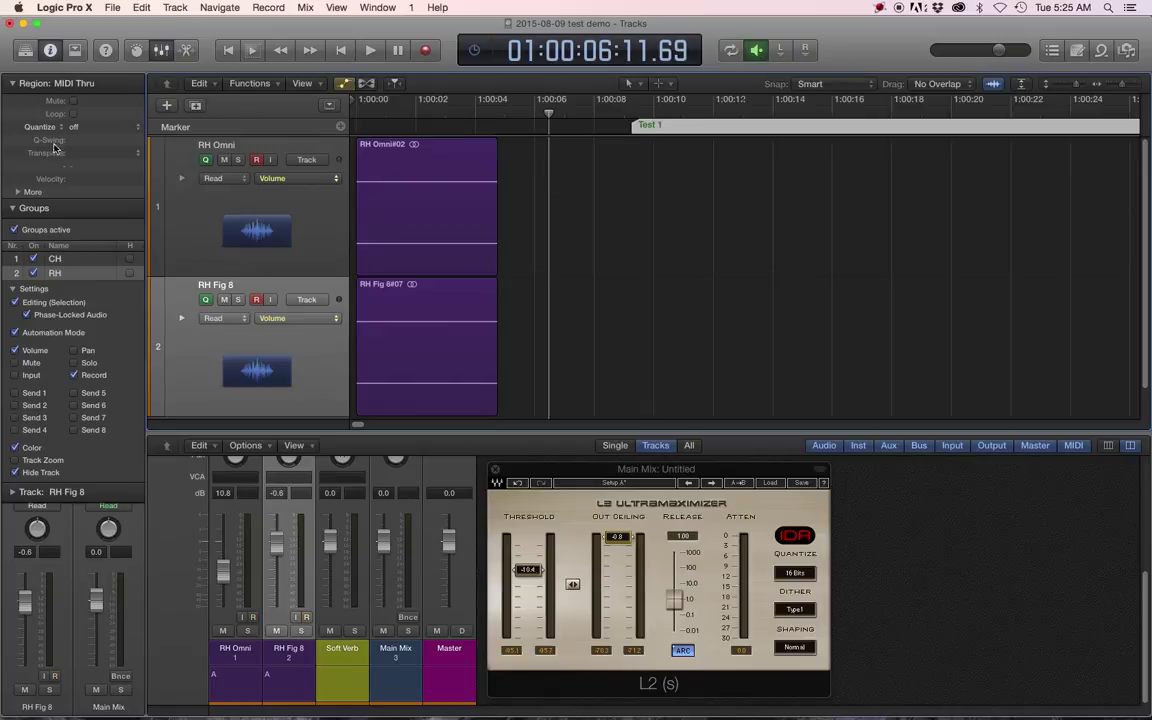
# Collapse the group settings in the inspector and turn on vertical auto zoom so both RH tracks fit the Tracks area
pyautogui.click(14, 209)
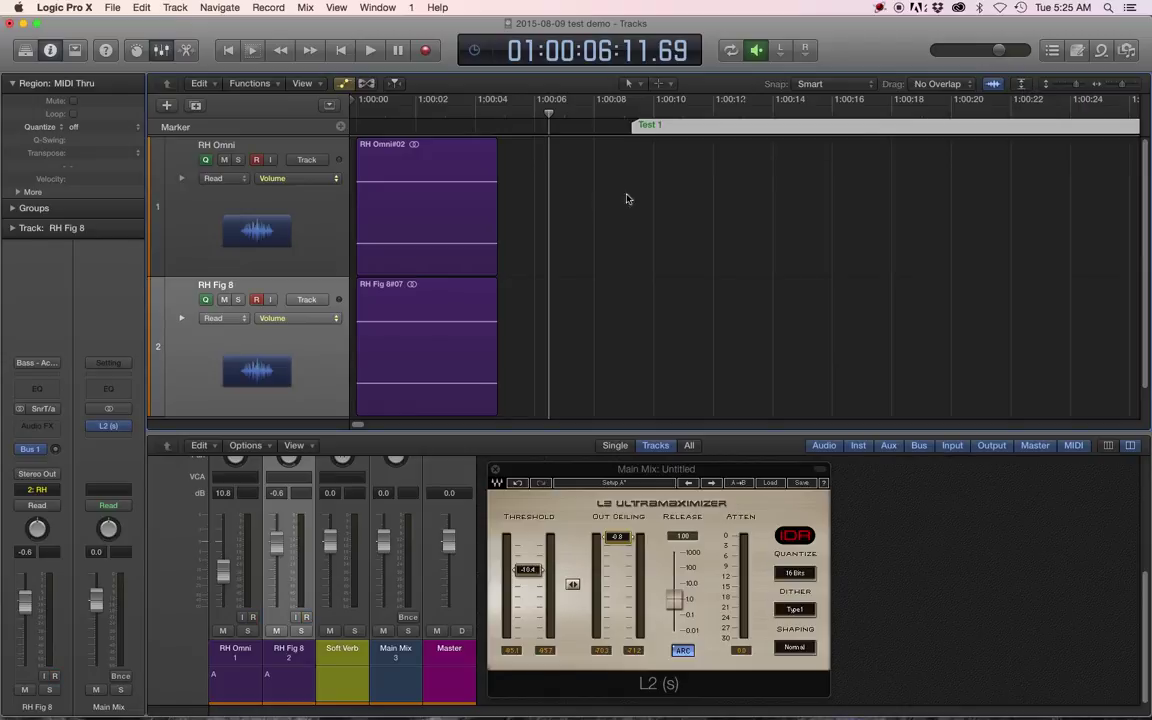
pyautogui.click(1022, 86)
pyautogui.click(1022, 86)
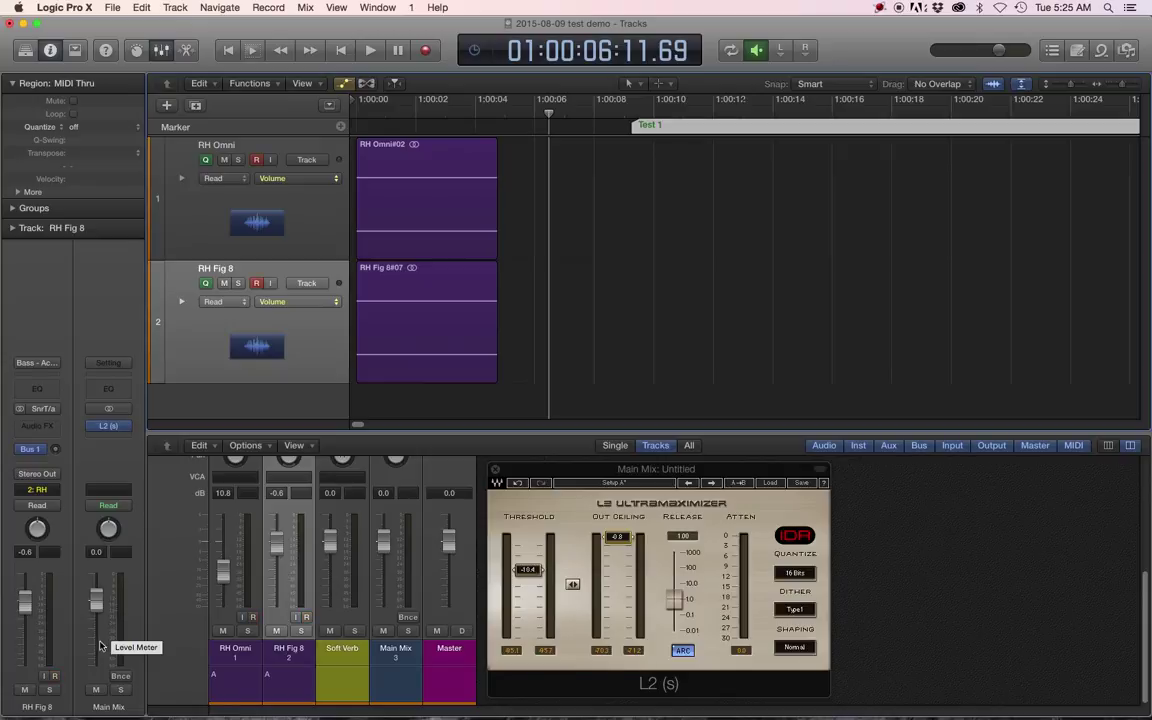
# Select RH Omni, RH Fig 8 and RH Omni again to view each track's channel strip in the inspector
pyautogui.keyDown('shift'); pyautogui.click(311, 240); pyautogui.keyUp('shift')
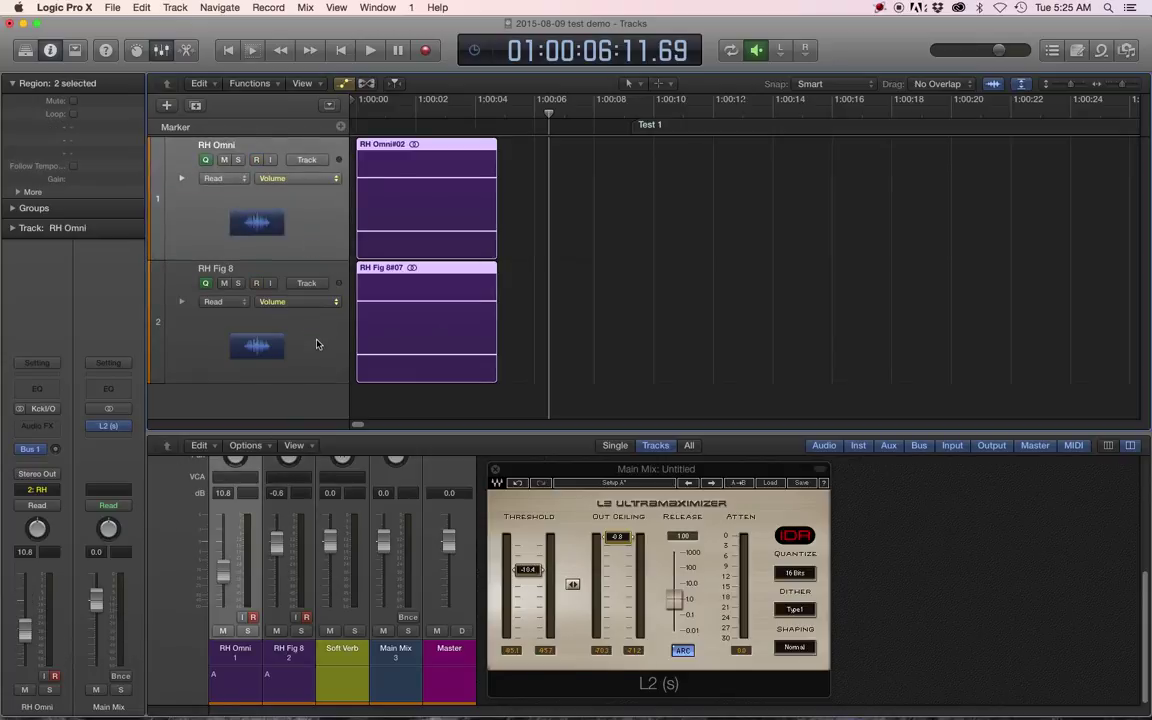
pyautogui.click(284, 304)
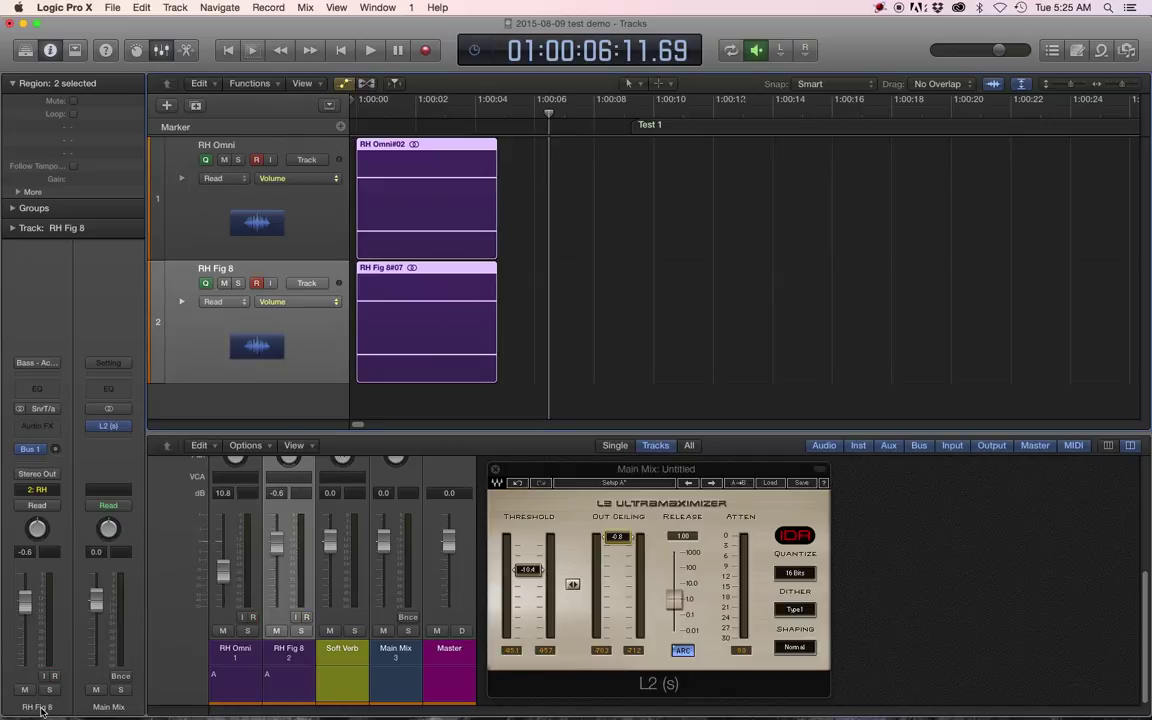
pyautogui.click(205, 239)
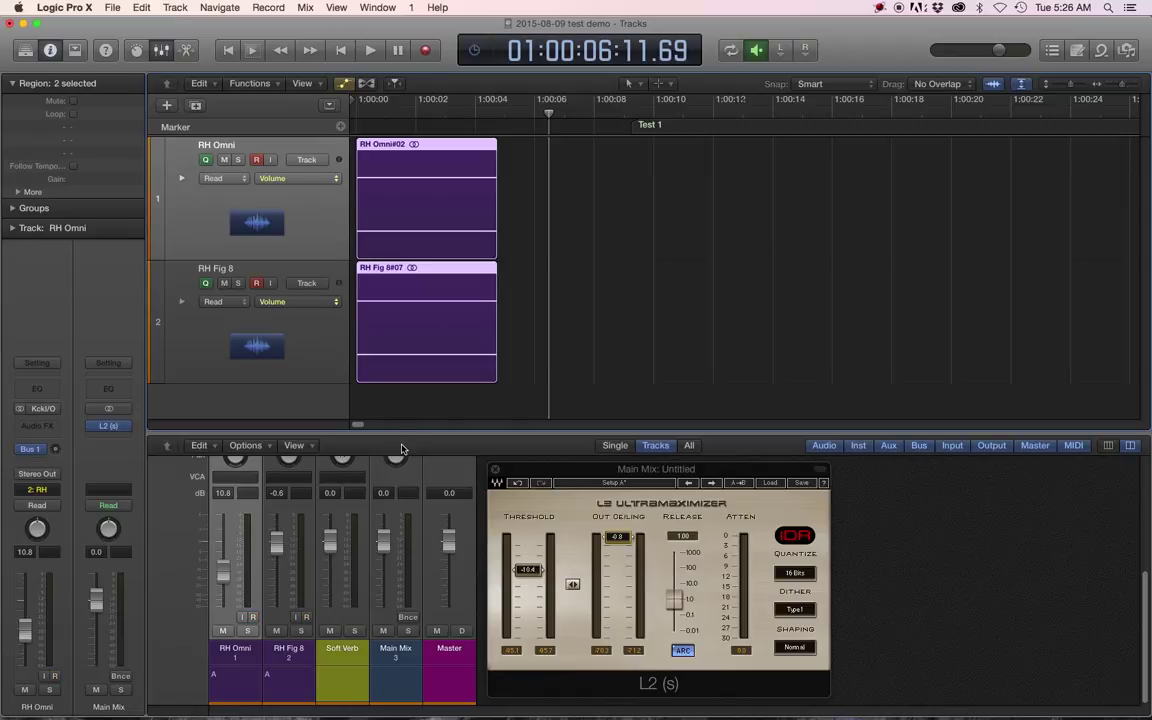
# Hide the mixer and the L2 plug-in window, and zoom horizontally to the two selected RH regions
pyautogui.press('x')
pyautogui.moveTo(537, 463); pyautogui.dragTo(1151, 345)
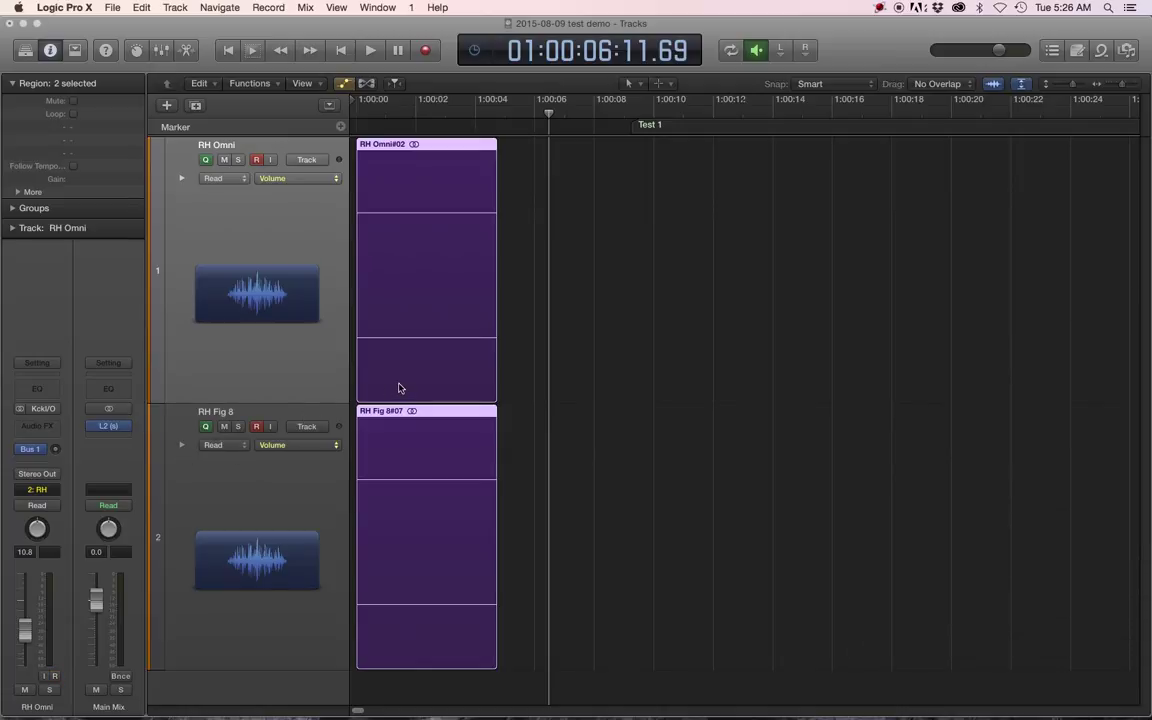
pyautogui.press('z')
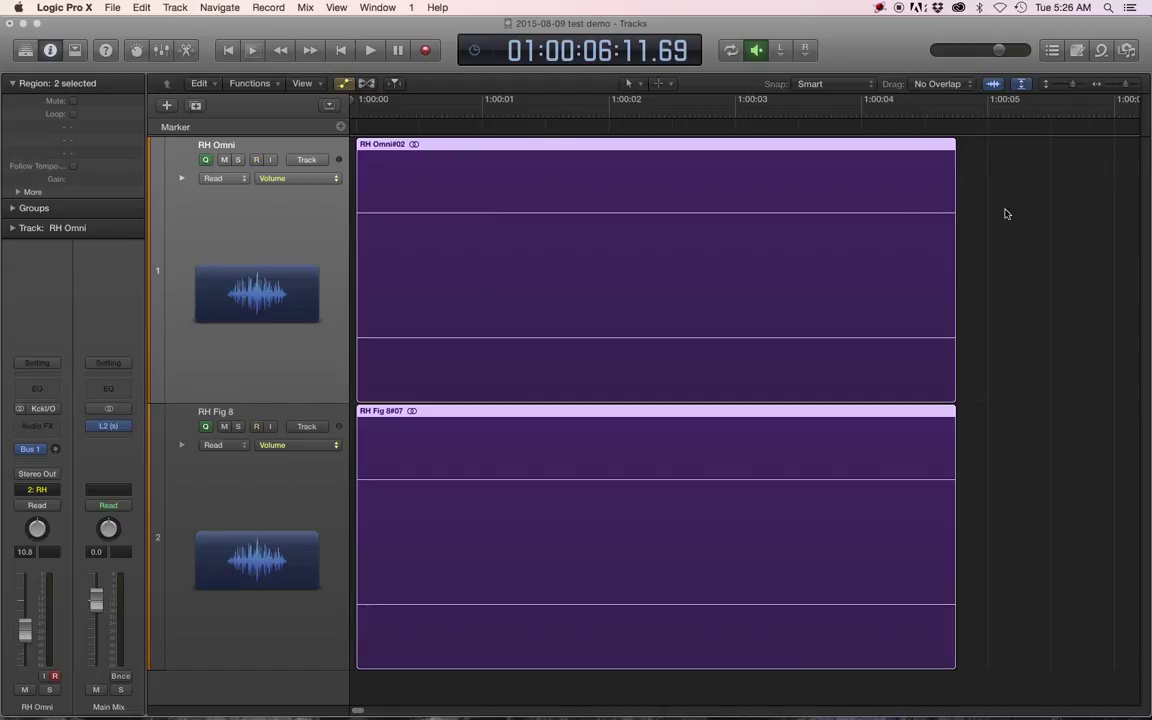
pyautogui.click(1060, 246)
pyautogui.click(600, 269)
# Adjust the grouped volume faders from the RH Omni and RH Fig 8 strips, show the mixer, and lower RH Fig 8 to about -6.0 dB
pyautogui.moveTo(42, 632)
pyautogui.mouseDown()
pyautogui.moveTo(42, 556)
pyautogui.moveTo(42, 622)
pyautogui.mouseUp()
pyautogui.click(212, 624)
pyautogui.moveTo(25, 628); pyautogui.dragTo(25, 626)
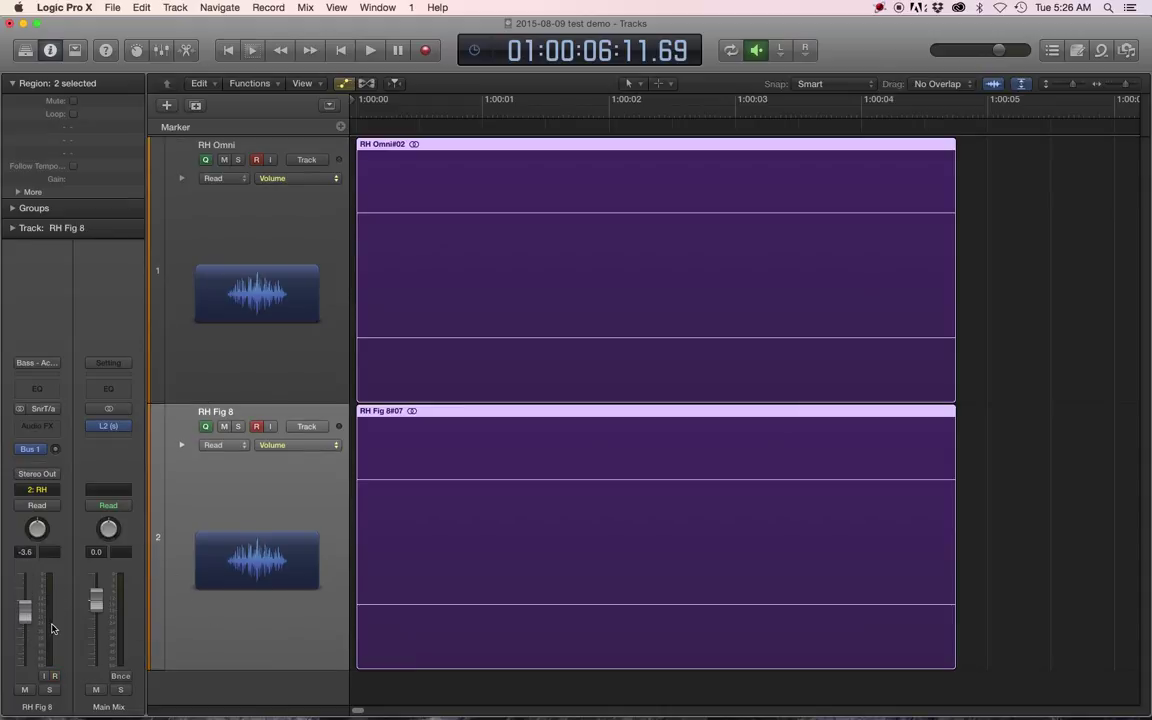
pyautogui.press('x')
pyautogui.moveTo(25, 617); pyautogui.dragTo(25, 623)
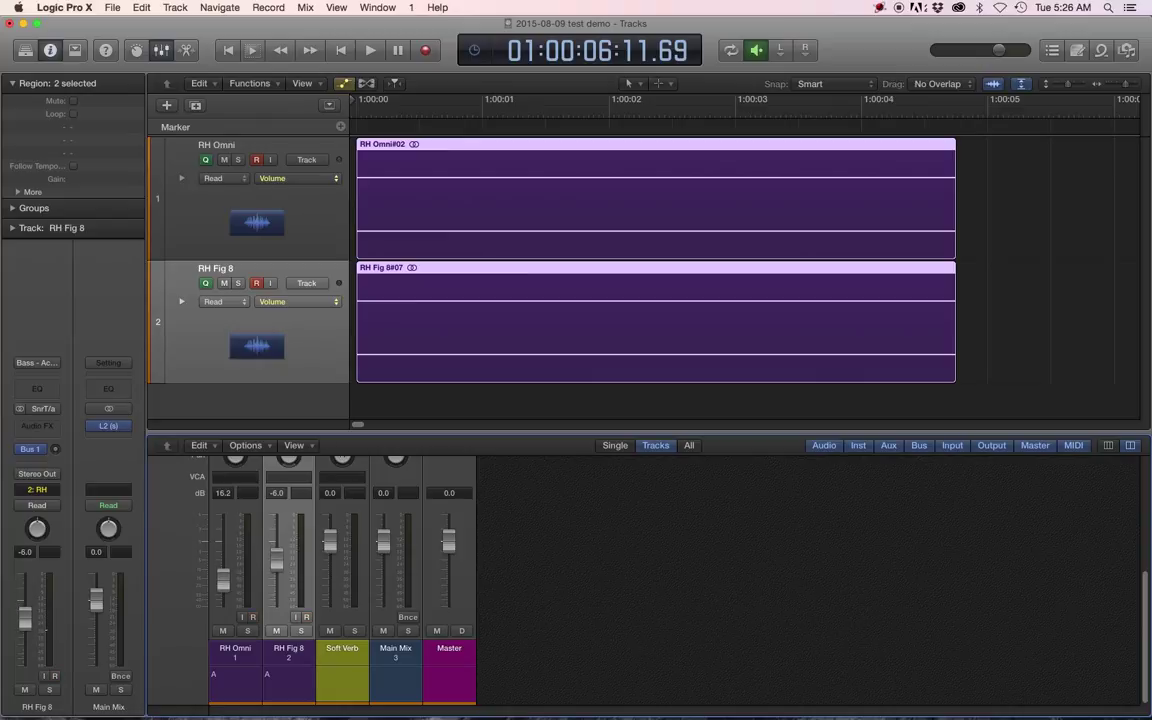
# Deactivate the track groups and set the volumes independently, RH Fig 8 to about -7.2 dB and RH Omni to about -8.2 dB
pyautogui.click(13, 208)
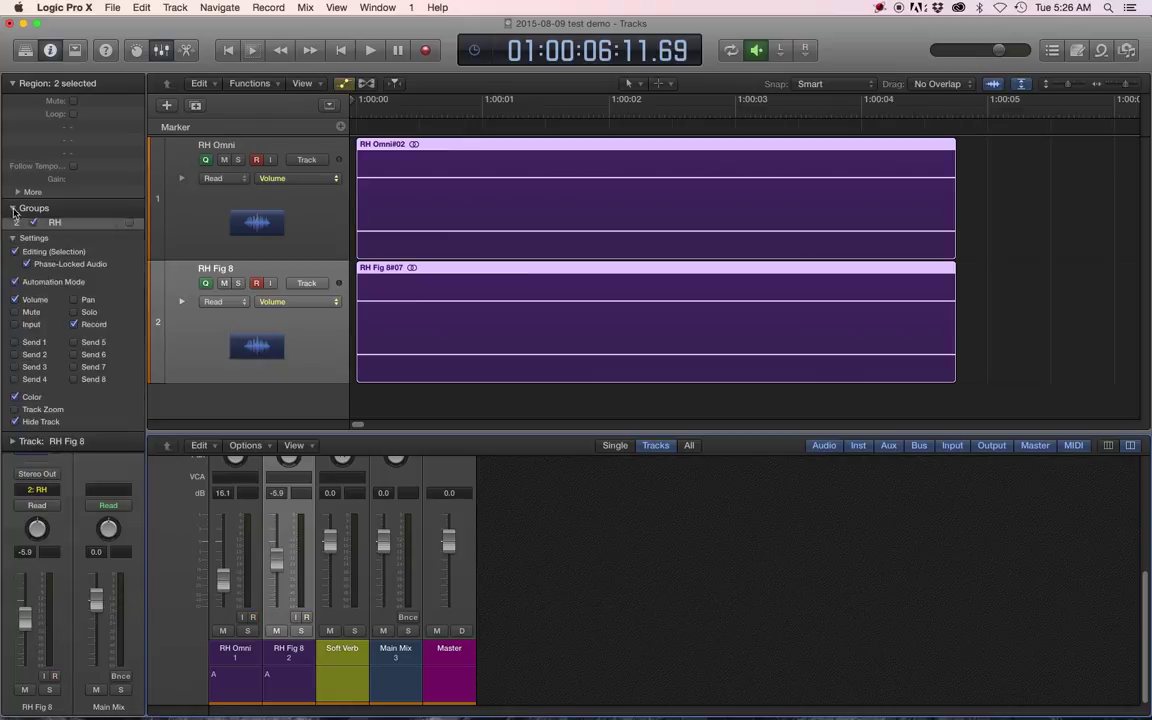
pyautogui.click(14, 231)
pyautogui.moveTo(28, 620)
pyautogui.mouseDown()
pyautogui.moveTo(28, 632)
pyautogui.moveTo(27, 560)
pyautogui.moveTo(30, 612)
pyautogui.mouseUp()
pyautogui.click(226, 653)
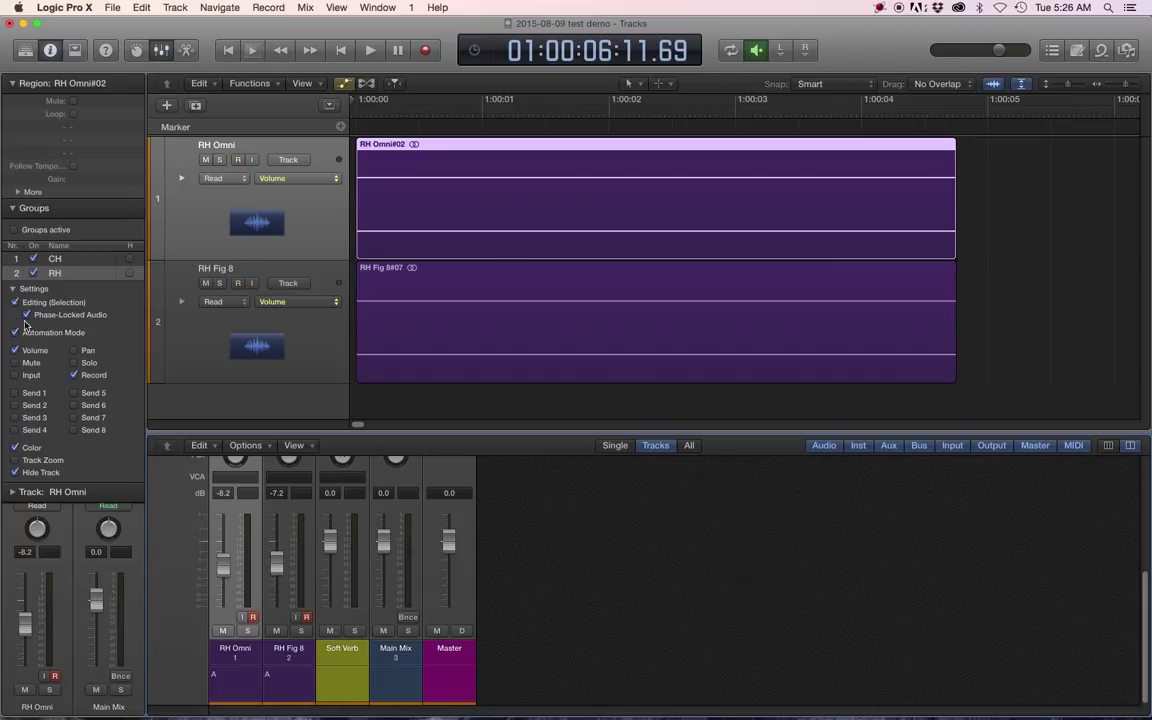
# Collapse the group settings, lower the Main Mix volume to about -7.6 dB, and reset that fader to 0.0 dB
pyautogui.click(13, 208)
pyautogui.moveTo(96, 600)
pyautogui.mouseDown()
pyautogui.moveTo(99, 628)
pyautogui.moveTo(140, 617)
pyautogui.moveTo(98, 620)
pyautogui.moveTo(98, 600)
pyautogui.moveTo(98, 623)
pyautogui.mouseUp()
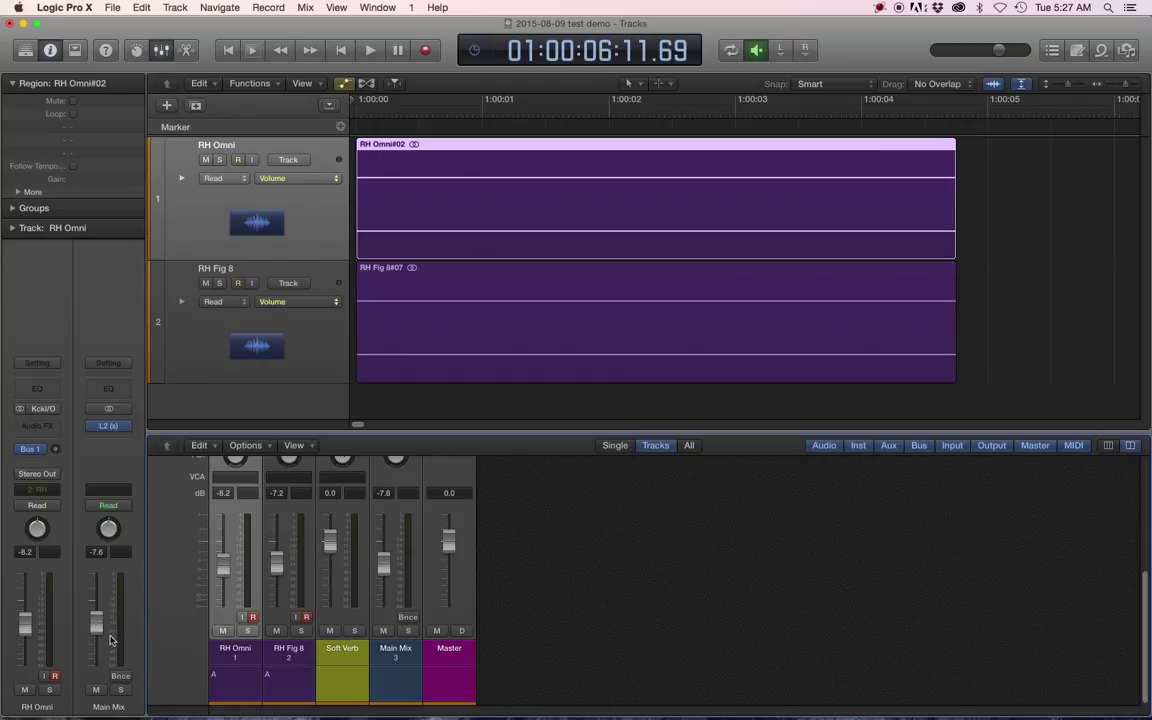
pyautogui.keyDown('alt'); pyautogui.click(98, 626); pyautogui.keyUp('alt')
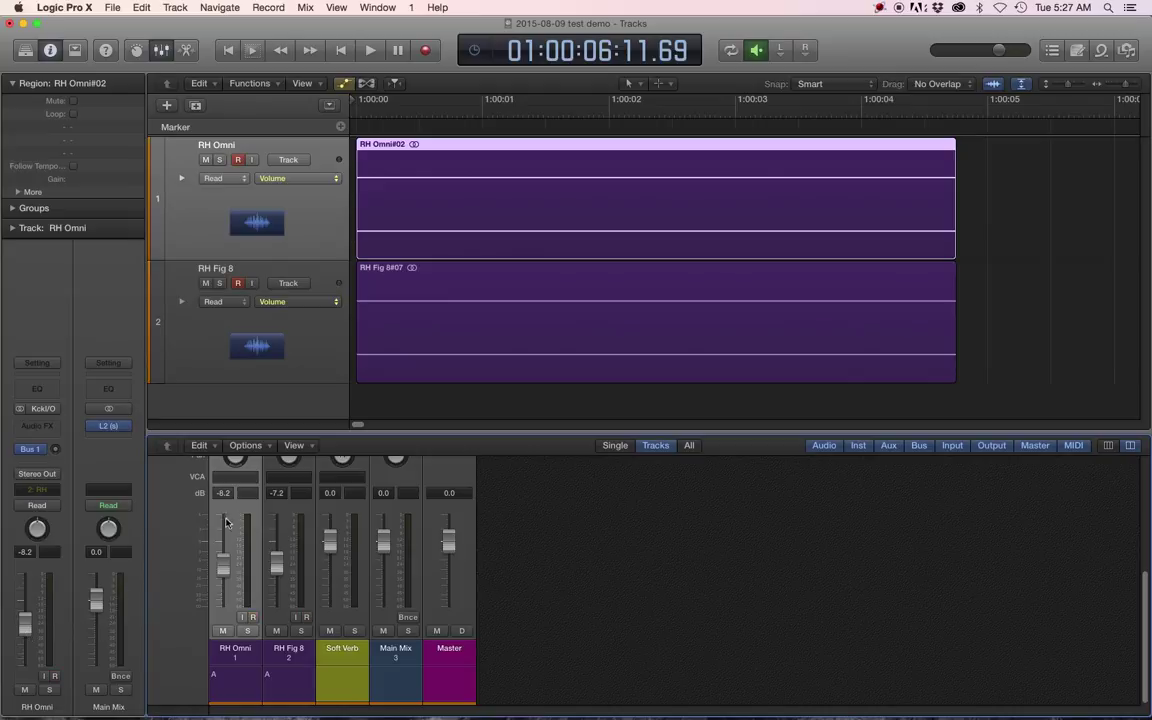
# Hide the mixer, zoom in horizontally on the RH regions, and raise the RH Omni volume to about -7.8 dB
pyautogui.press('x')
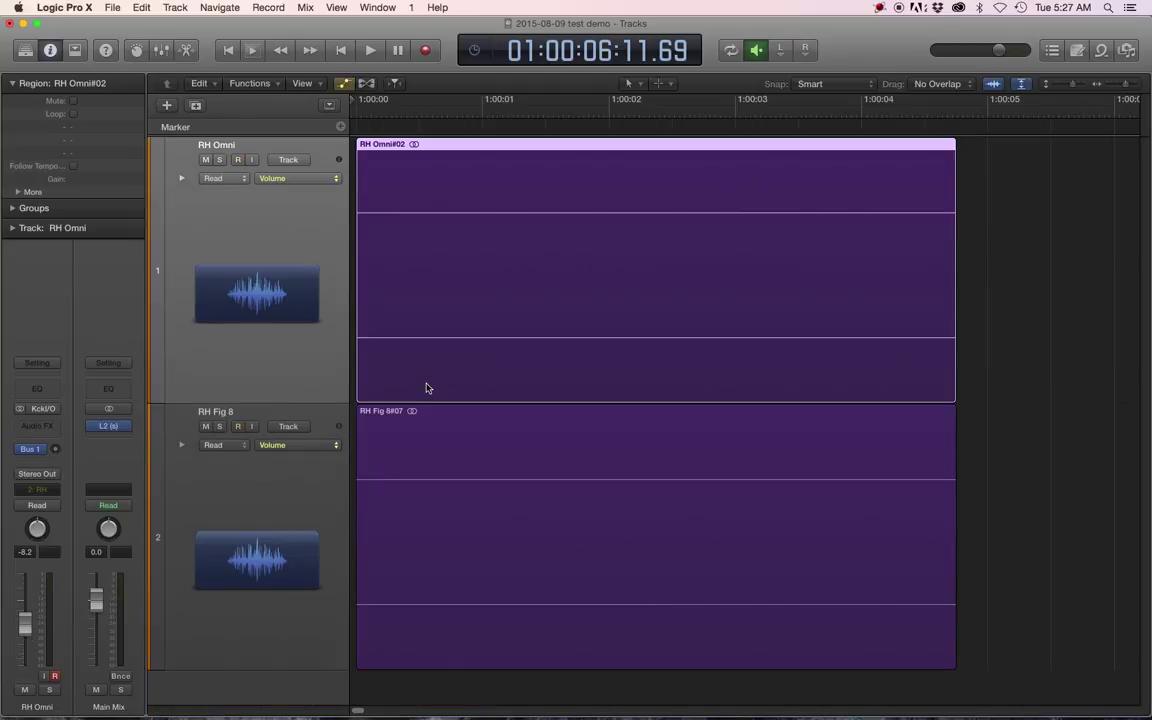
pyautogui.press('super+Right')
pyautogui.press('super+Right')
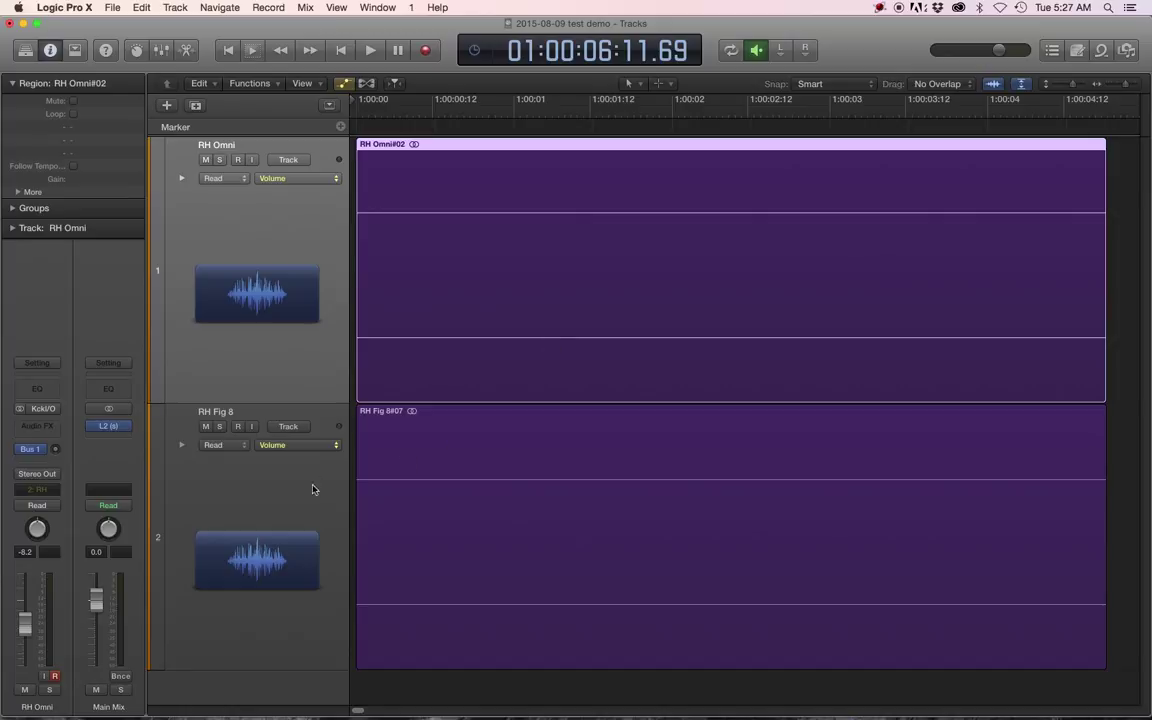
pyautogui.moveTo(25, 624); pyautogui.dragTo(25, 623)
# Reactivate the track groups and collapse the group settings in the inspector
pyautogui.click(18, 208)
pyautogui.click(15, 230)
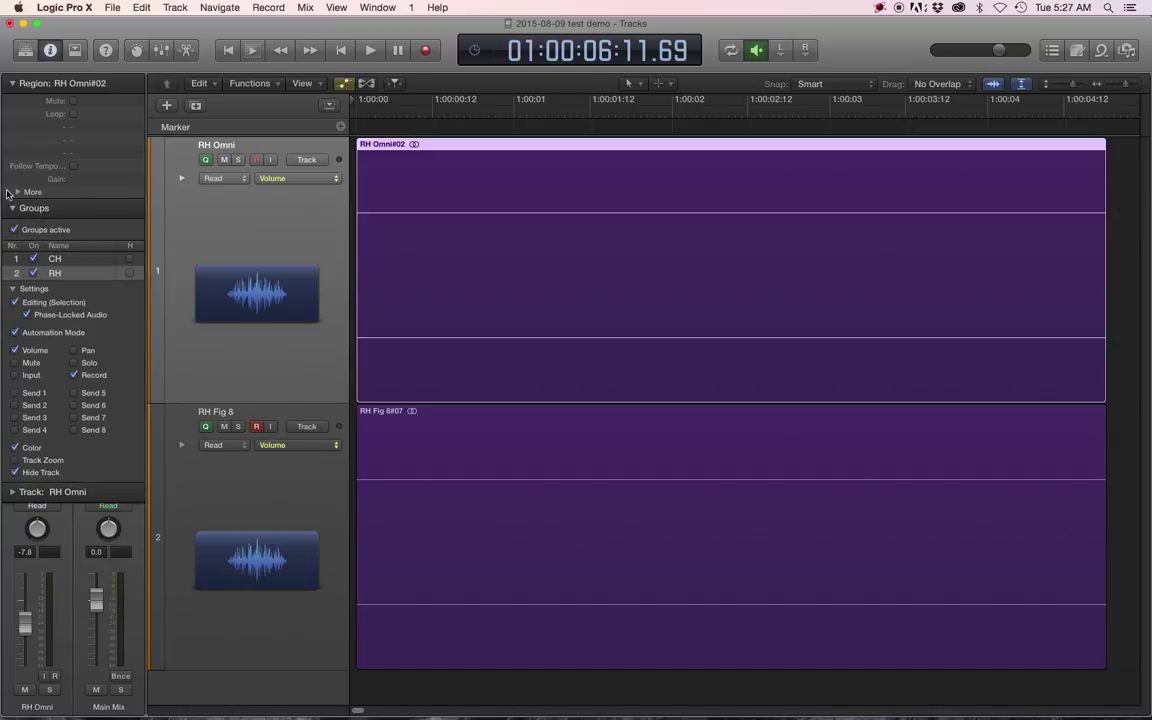
pyautogui.click(12, 208)
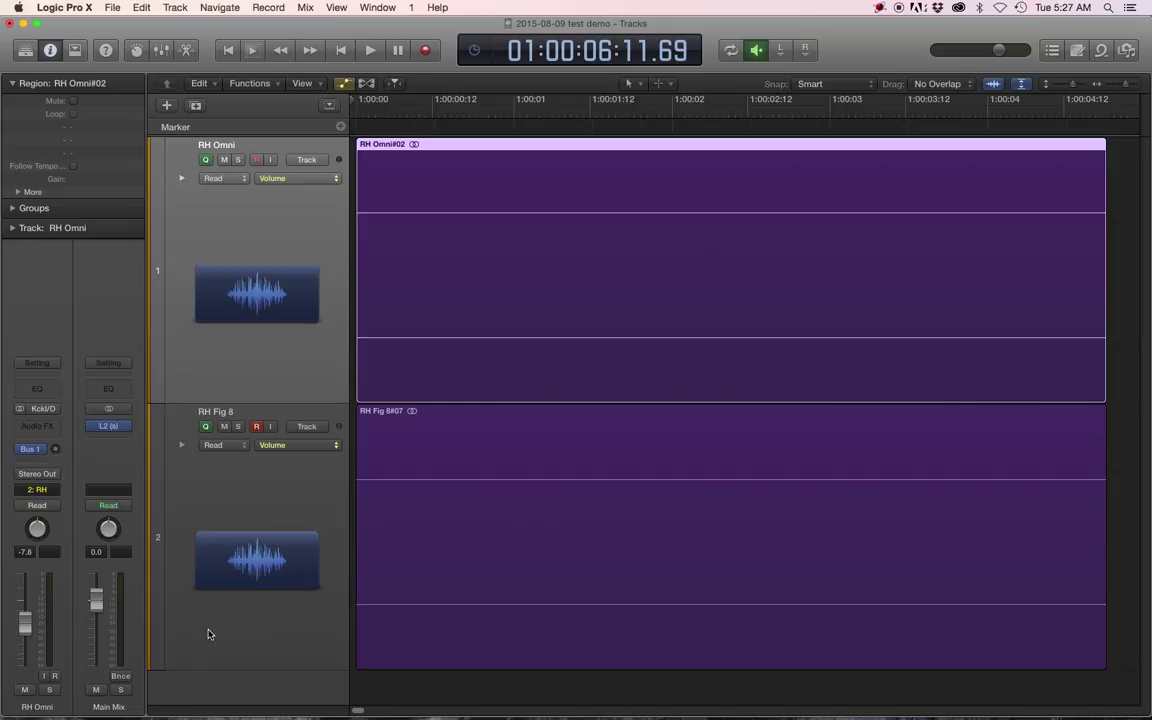
# Show the mixer and turn off record enable on the RH Fig 8 channel strip
pyautogui.press('x')
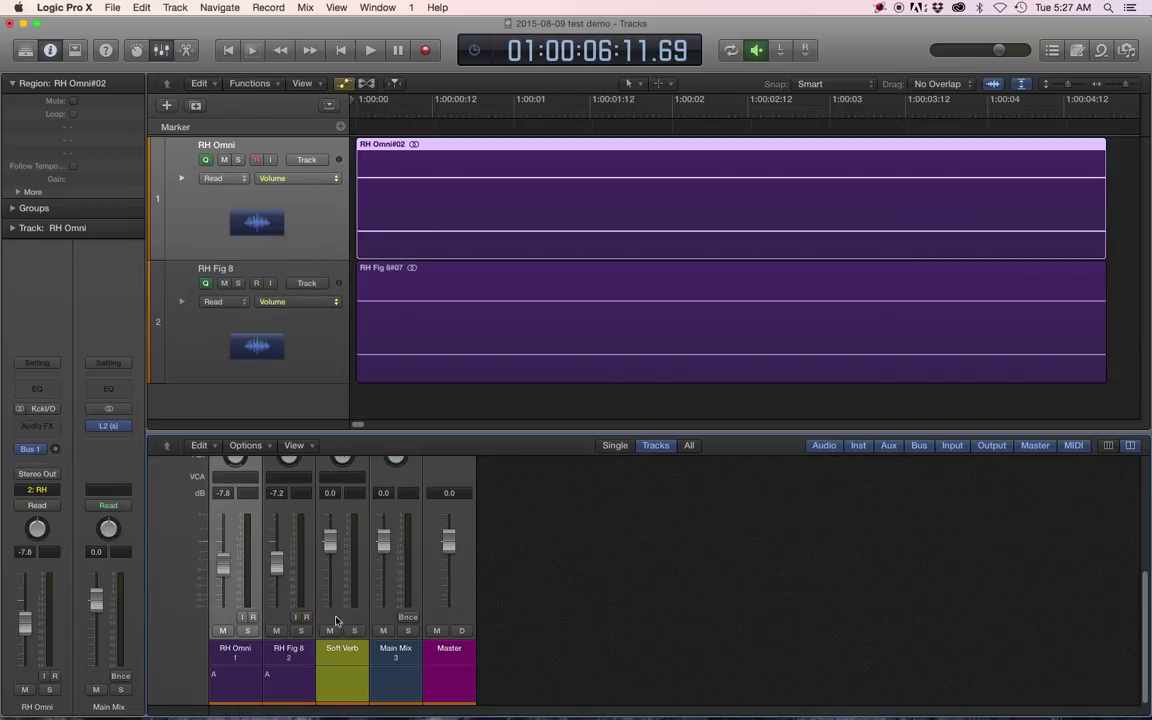
pyautogui.click(306, 618)
pyautogui.click(307, 618)
# Zoom out the timeline, make the mixer slightly taller, and examine its channel strips from the faders up to the inserts and sends
pyautogui.scroll(-3, 535, 329)
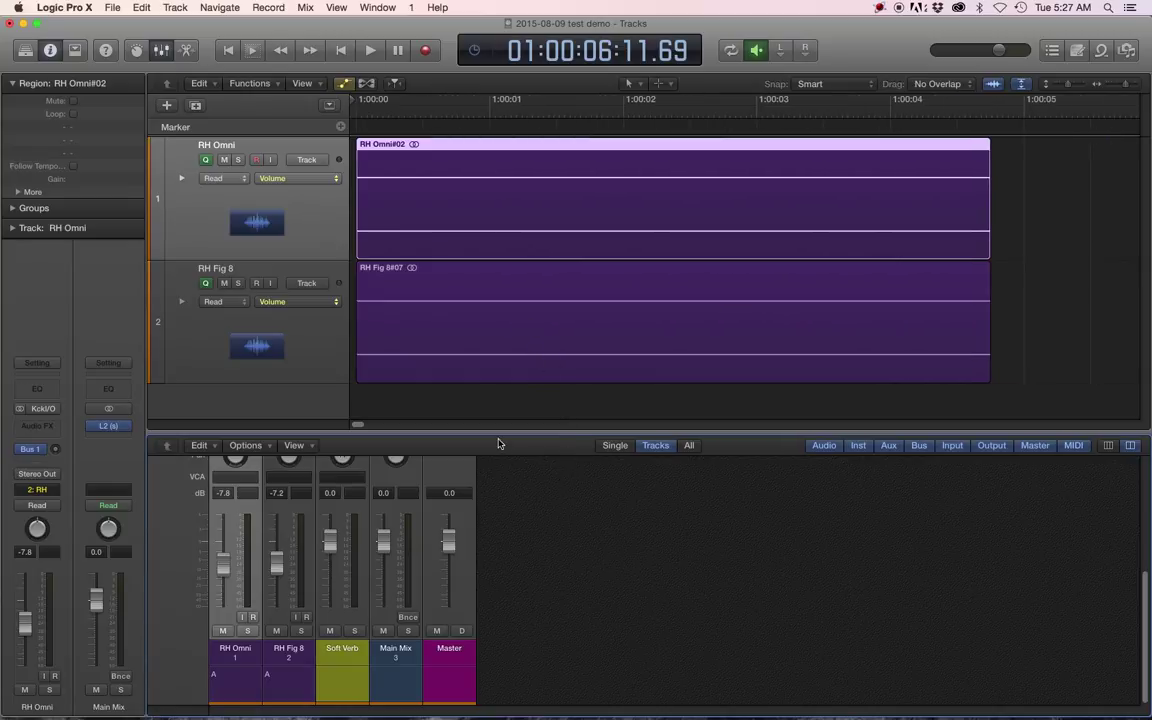
pyautogui.moveTo(501, 429); pyautogui.dragTo(501, 422)
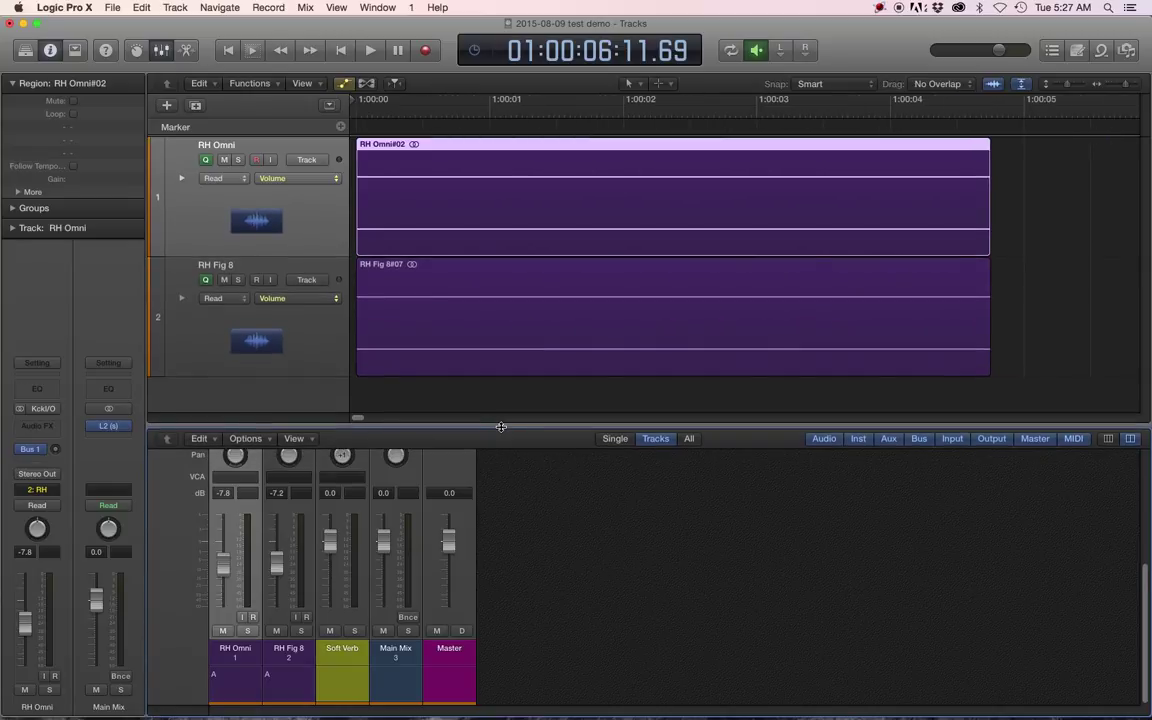
pyautogui.scroll(5, 365, 545)
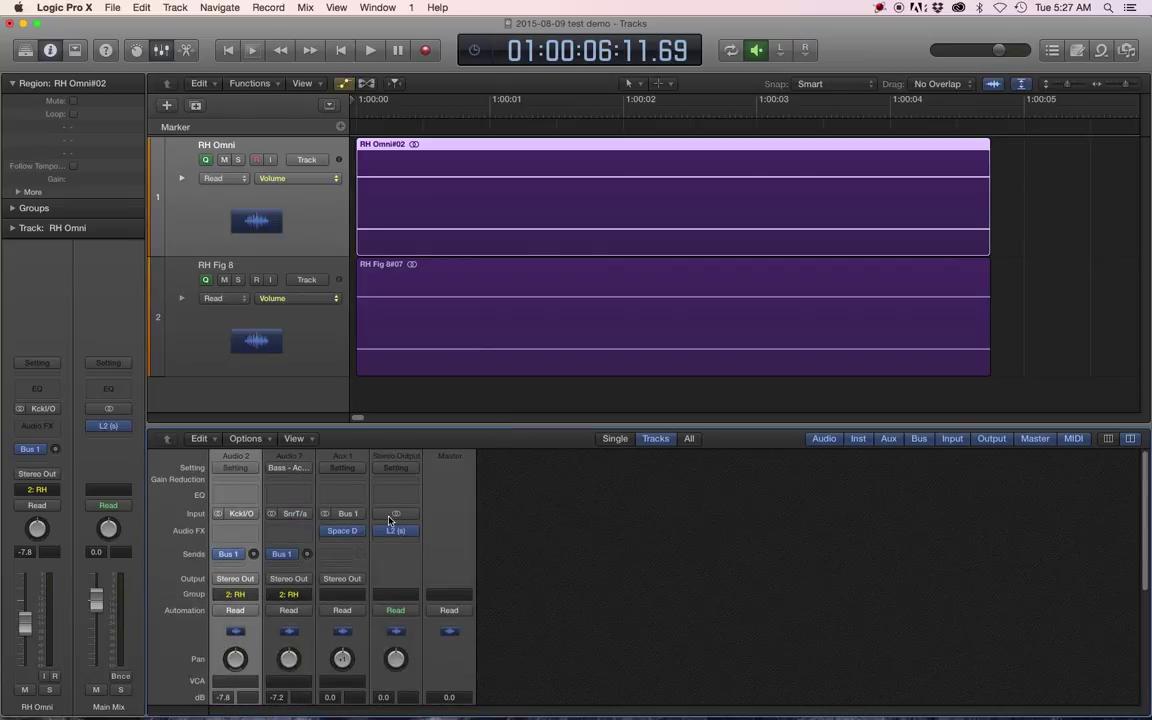
pyautogui.scroll(-5, 390, 521)
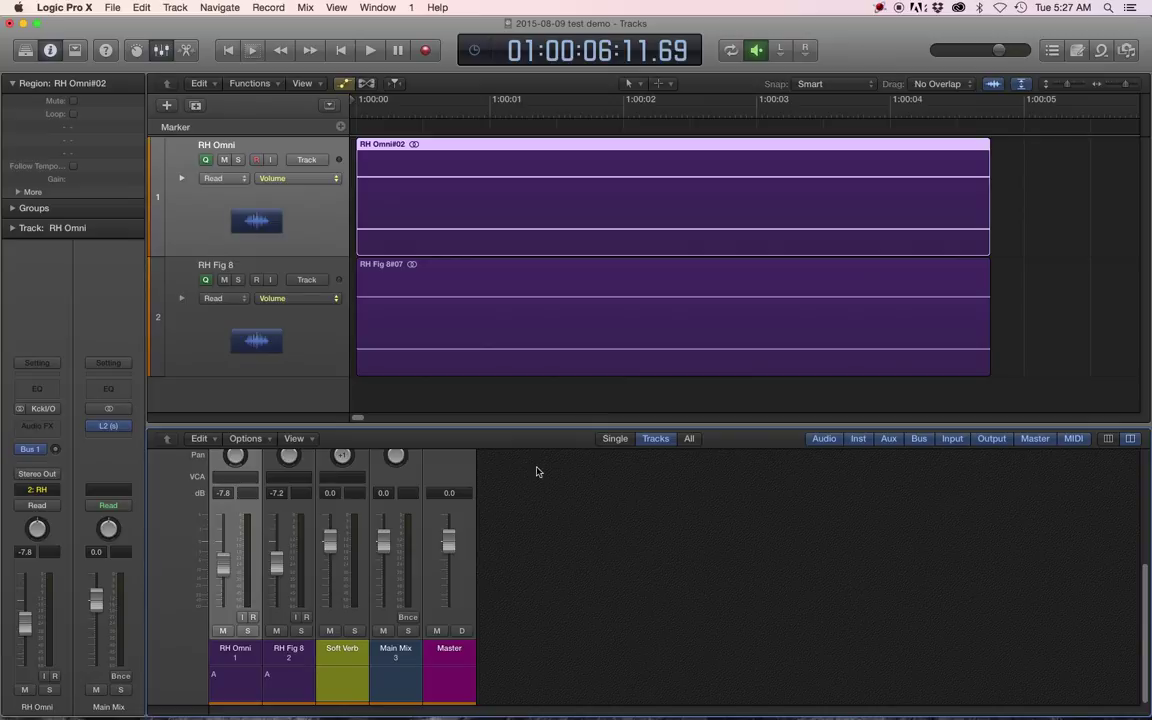
pyautogui.scroll(5, 408, 497)
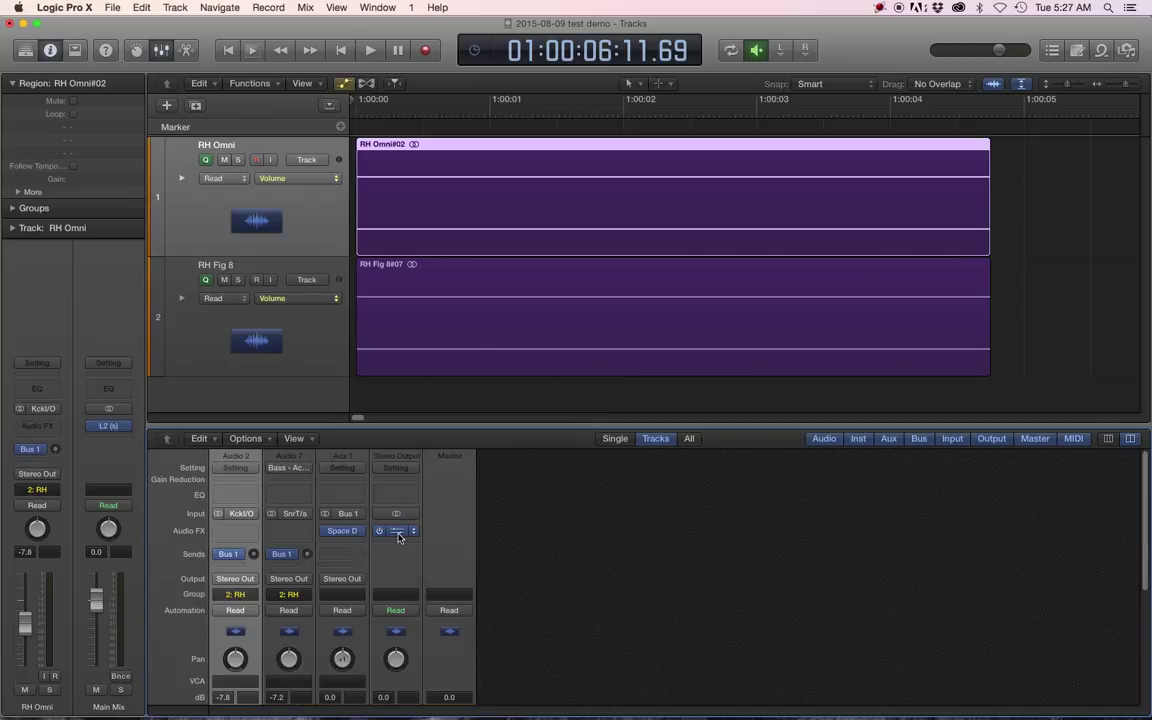